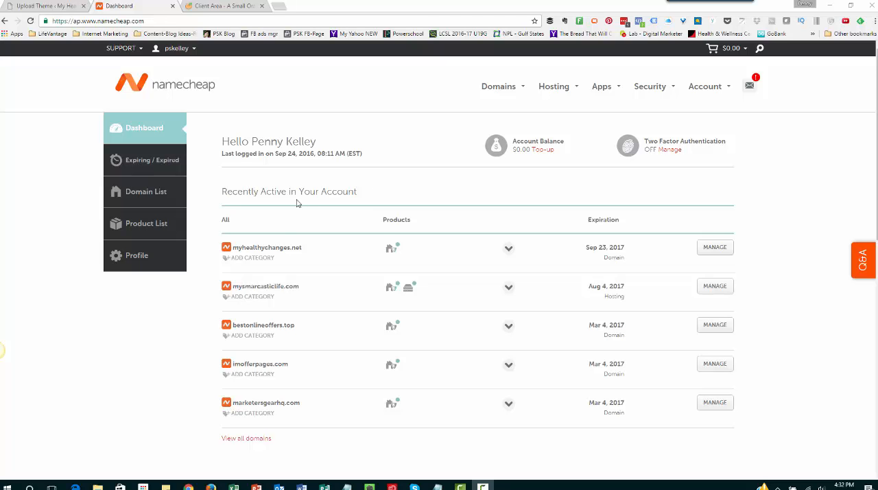
Go to the Namecheap home page and activate the search for a new domain name
{"action": "left_click", "coordinate": [152, 86]}
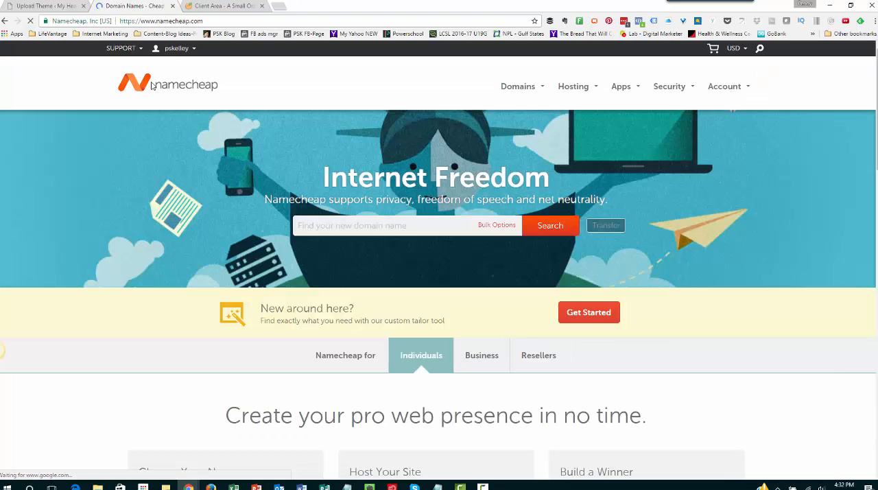
{"action": "left_click", "coordinate": [351, 223]}
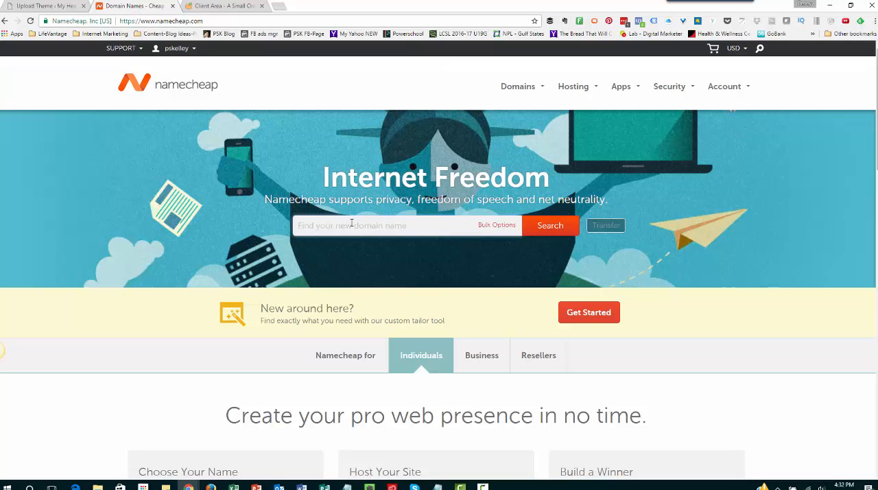
Look up myhealthychanges.com in a new browser tab and highlight the domain's asking price
{"action": "left_click", "coordinate": [278, 6]}
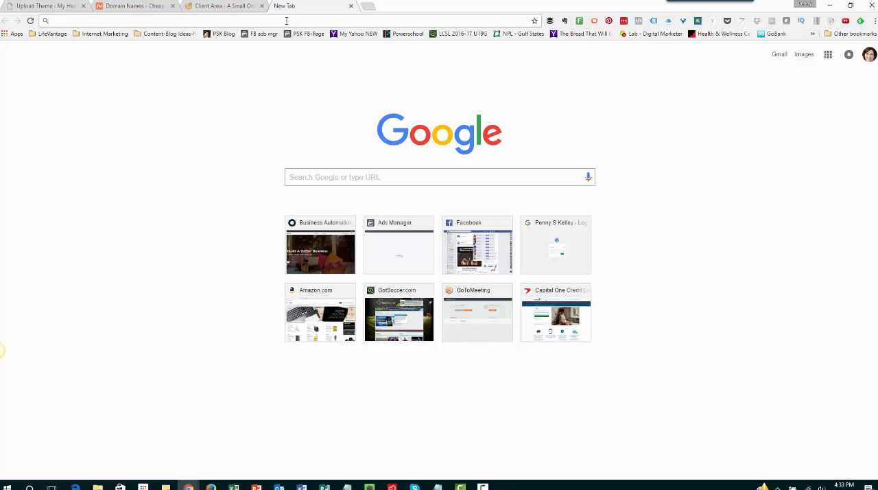
{"action": "type", "text": "myhealthychanges.com"}
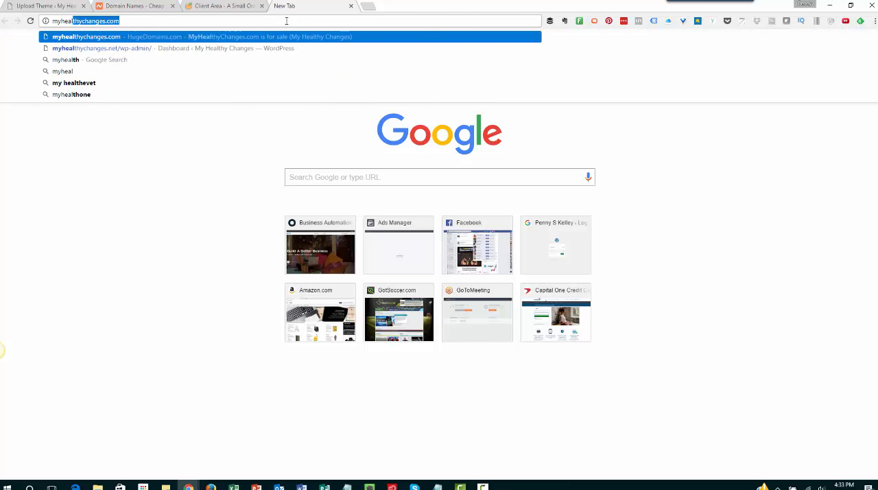
{"action": "key", "text": "Return"}
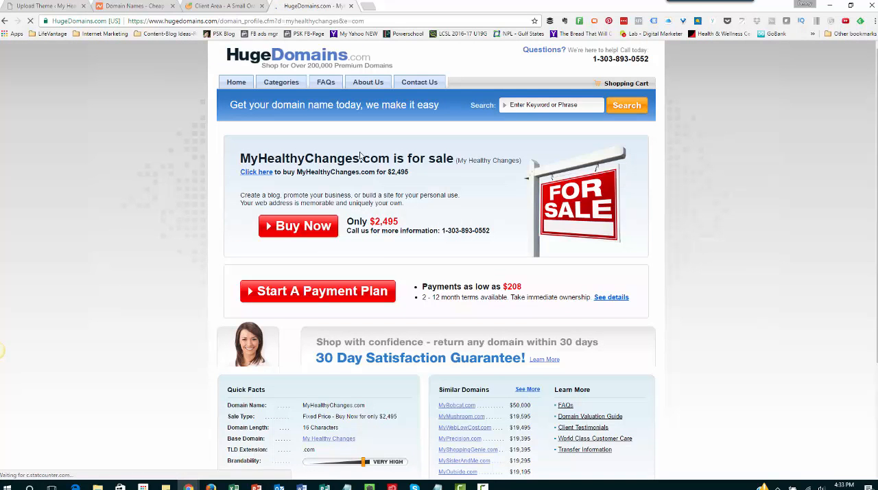
{"action": "left_click_drag", "start_coordinate": [374, 223], "coordinate": [403, 223]}
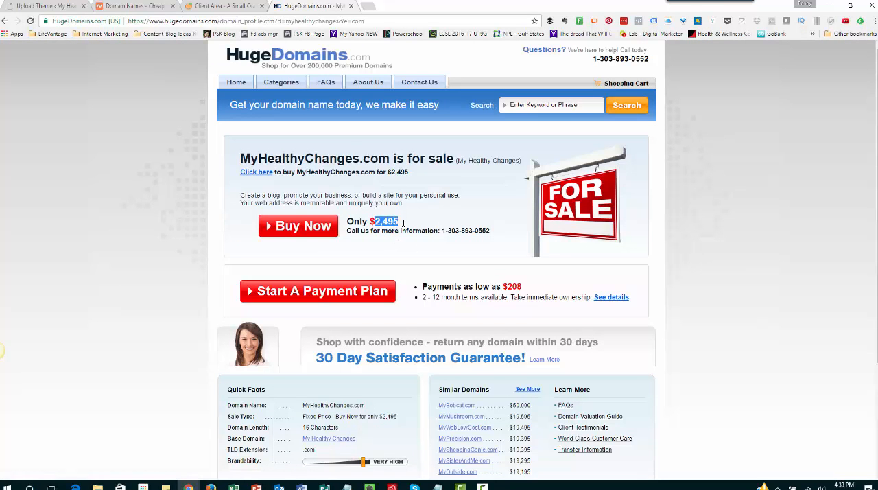
Return to Namecheap and open the management page of myhealthychanges.net from the account dashboard
{"action": "left_click", "coordinate": [229, 6]}
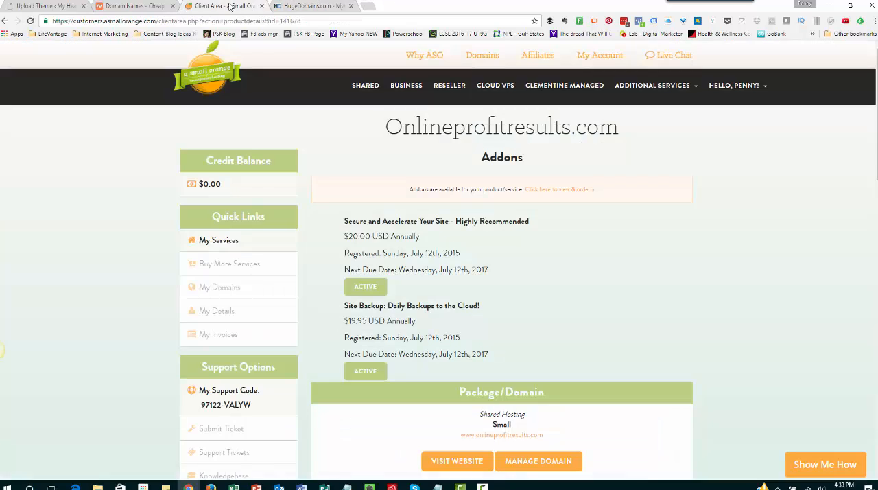
{"action": "left_click", "coordinate": [152, 6]}
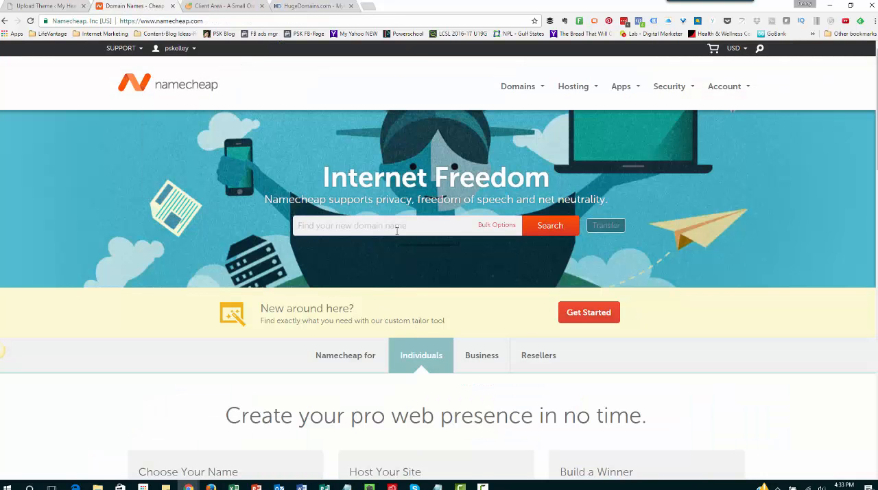
{"action": "mouse_move", "coordinate": [518, 87]}
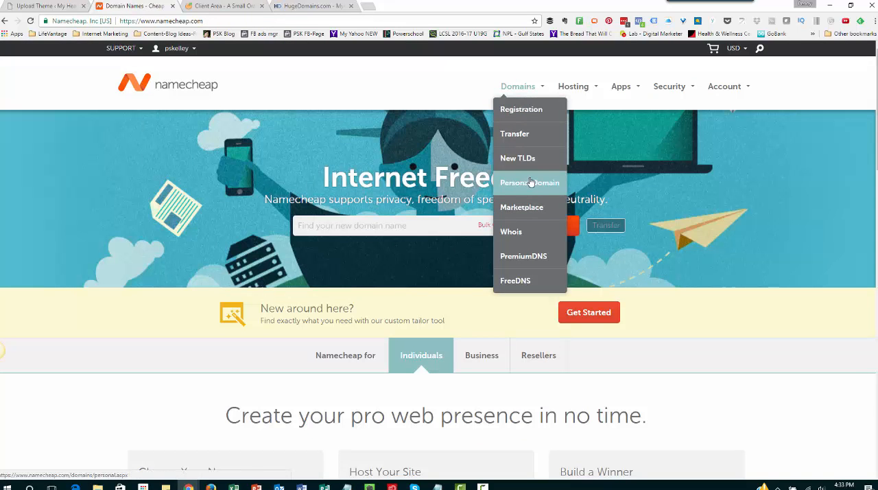
{"action": "mouse_move", "coordinate": [190, 49]}
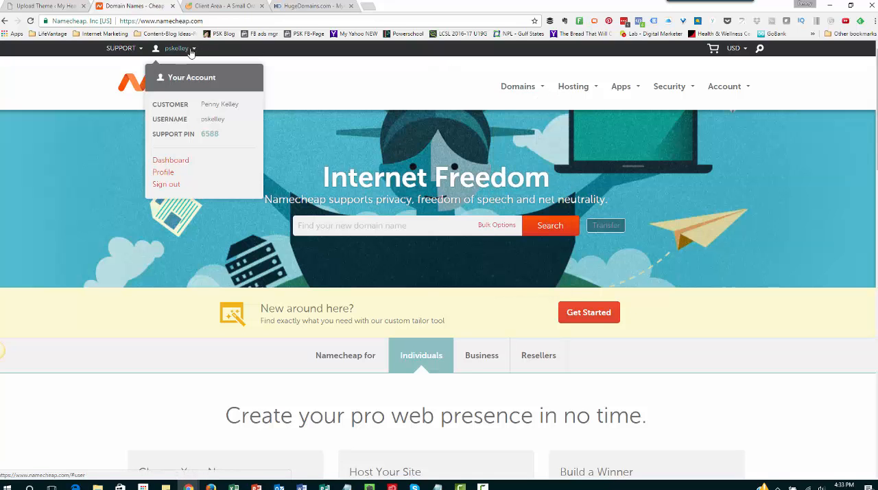
{"action": "left_click", "coordinate": [179, 164]}
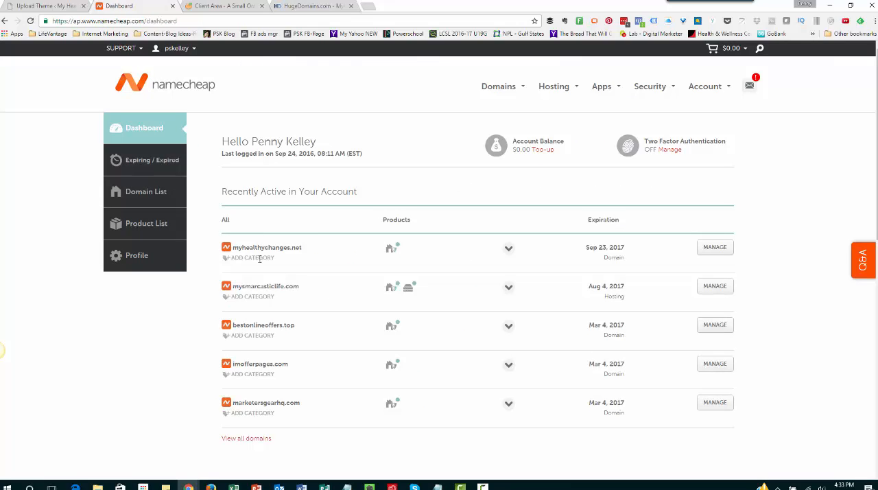
{"action": "left_click_drag", "start_coordinate": [223, 249], "coordinate": [326, 246]}
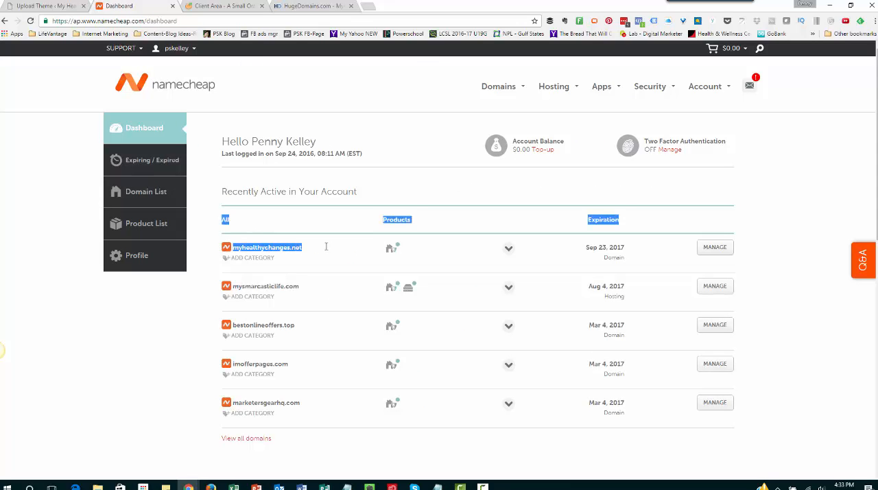
{"action": "left_click", "coordinate": [327, 247]}
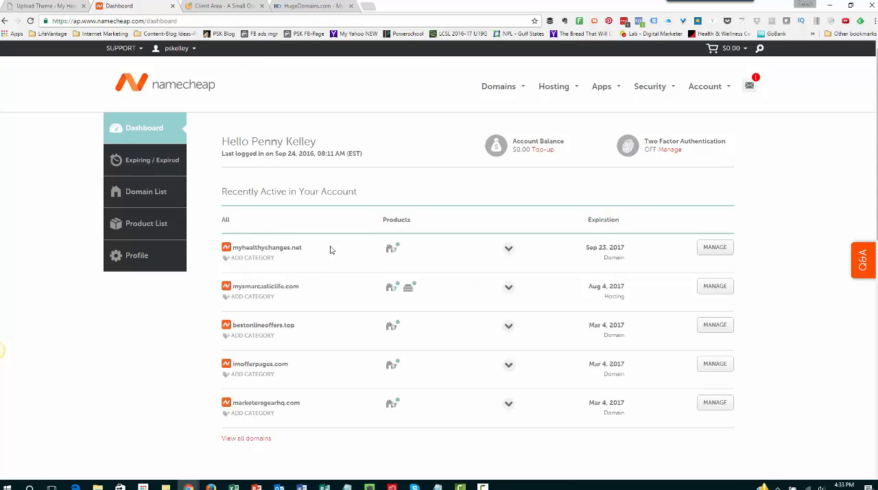
{"action": "left_click", "coordinate": [711, 247]}
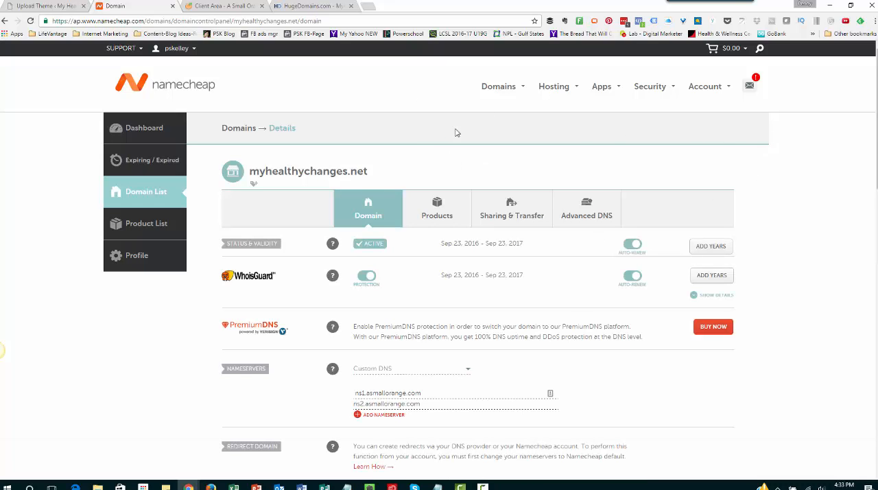
Switch to the A Small Orange client area and examine the hosting package's addons, quick shortcuts and billing overview
{"action": "left_click", "coordinate": [212, 7]}
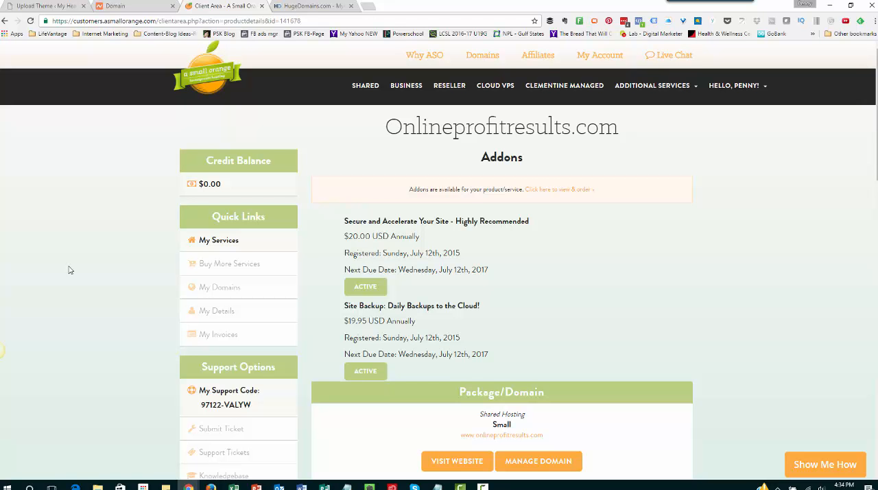
{"action": "scroll", "coordinate": [82, 341], "scroll_direction": "down", "scroll_amount": 3}
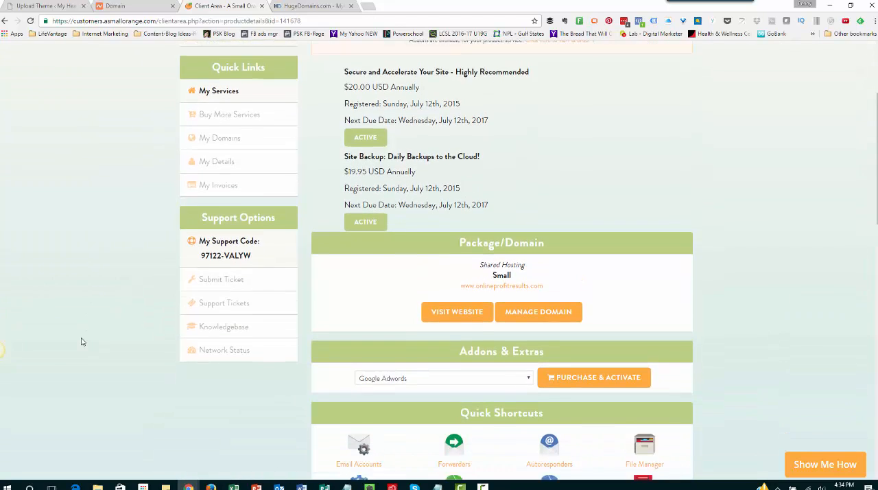
{"action": "scroll", "coordinate": [77, 340], "scroll_direction": "down", "scroll_amount": 3}
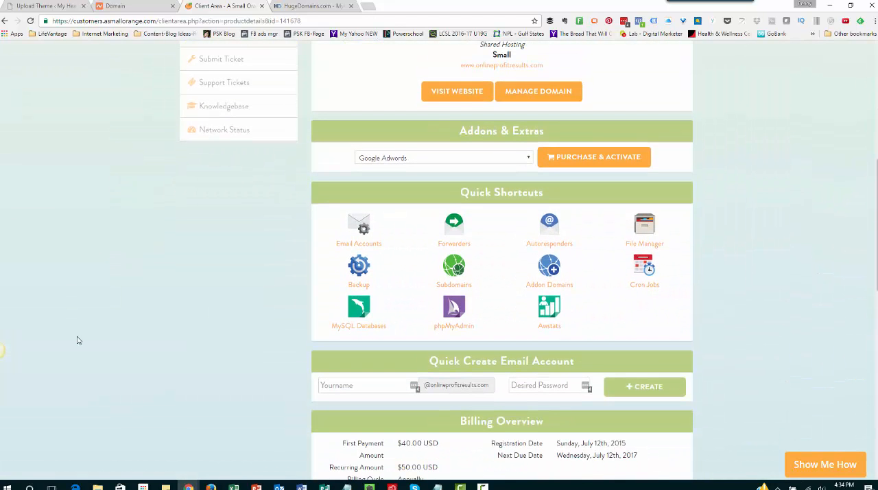
{"action": "scroll", "coordinate": [78, 341], "scroll_direction": "up", "scroll_amount": 6}
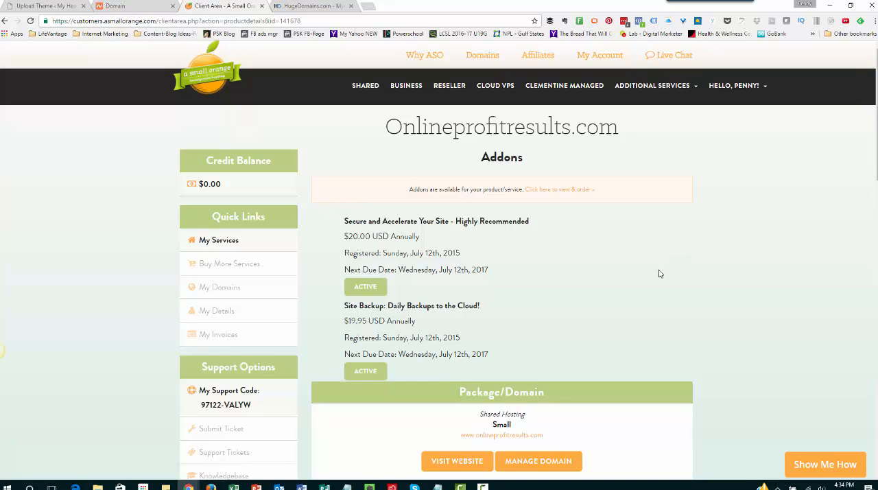
{"action": "scroll", "coordinate": [659, 274], "scroll_direction": "down", "scroll_amount": 3}
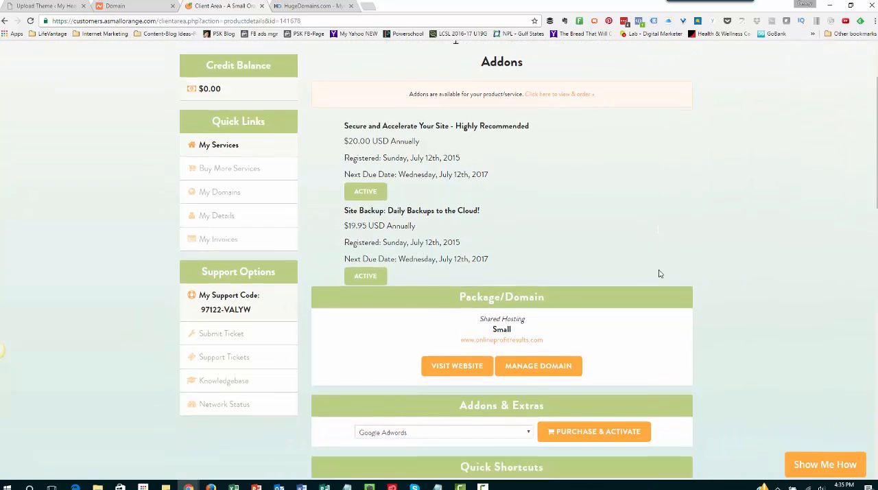
{"action": "scroll", "coordinate": [659, 274], "scroll_direction": "down", "scroll_amount": 5}
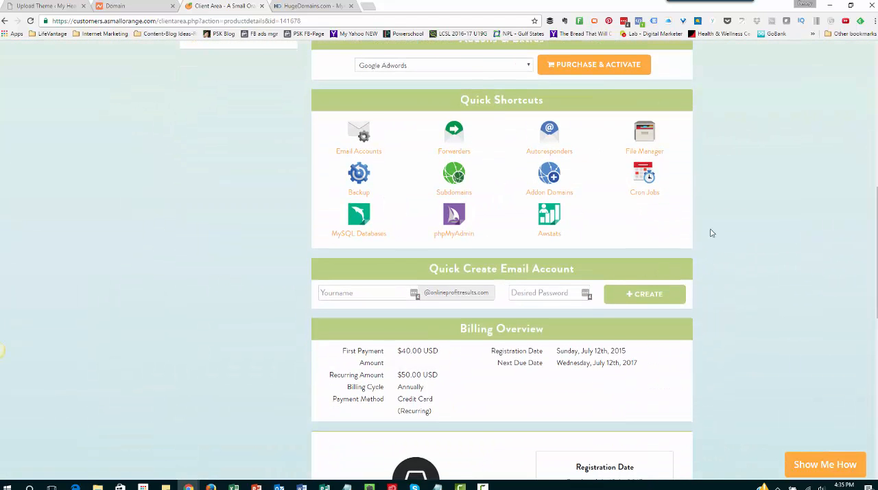
{"action": "scroll", "coordinate": [712, 222], "scroll_direction": "up", "scroll_amount": 5}
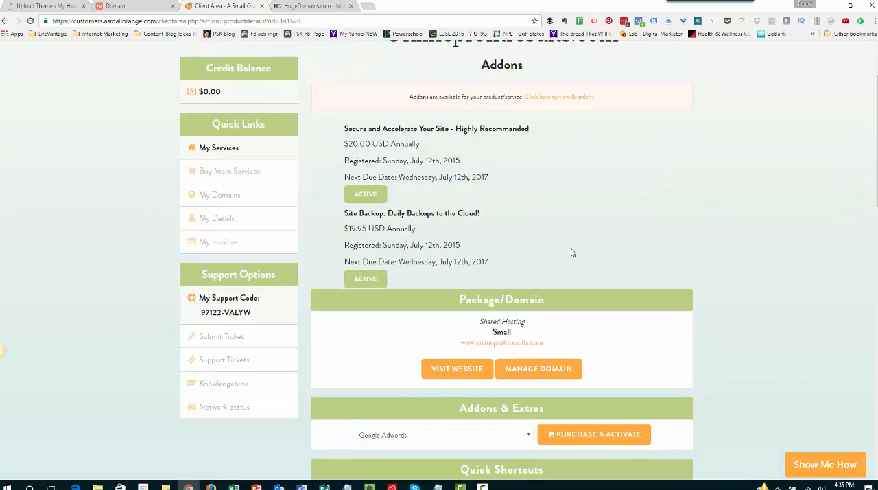
{"action": "scroll", "coordinate": [571, 252], "scroll_direction": "up", "scroll_amount": 2}
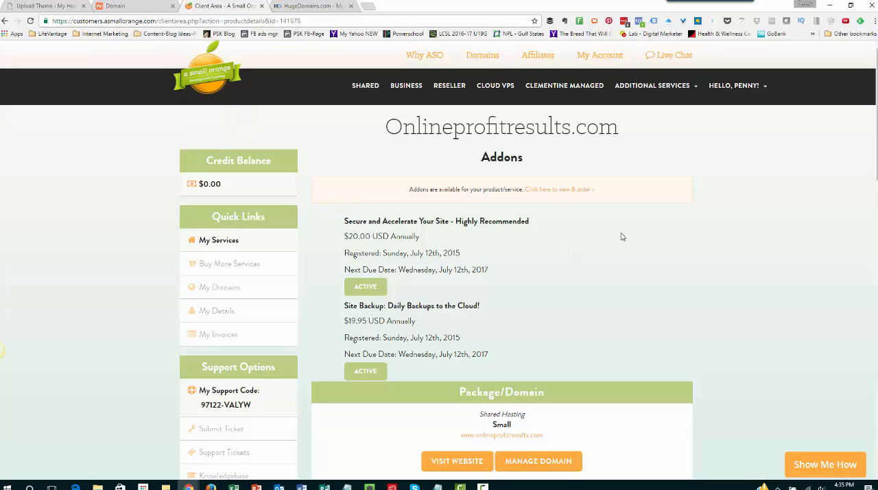
Visit the package's website onlineprofitresults.com, close it again and confirm leaving the site
{"action": "scroll", "coordinate": [617, 239], "scroll_direction": "down", "scroll_amount": 3}
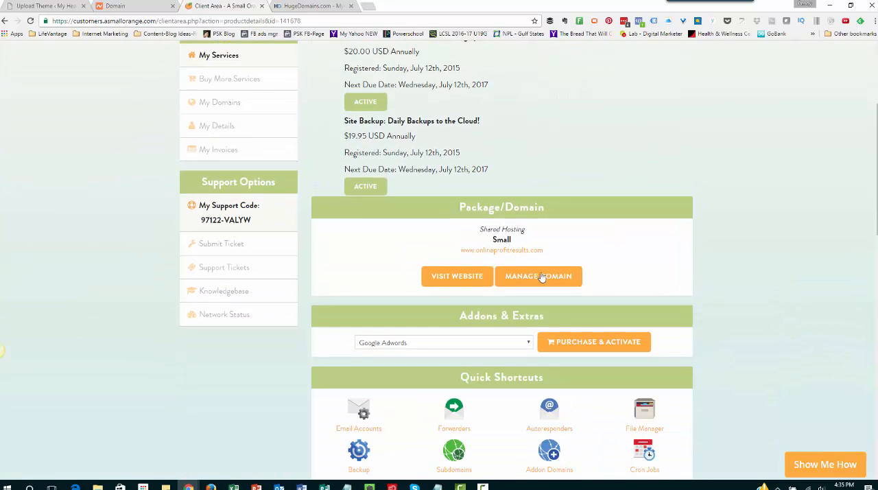
{"action": "left_click", "coordinate": [469, 277]}
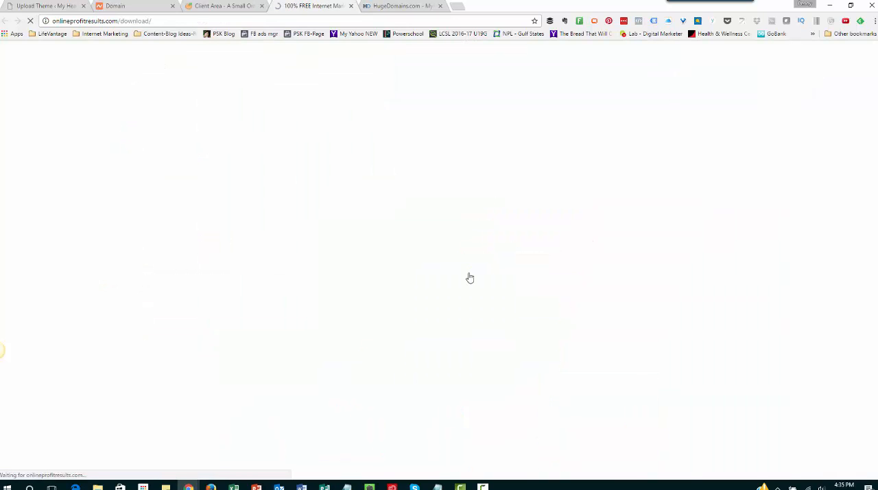
{"action": "left_click", "coordinate": [351, 6]}
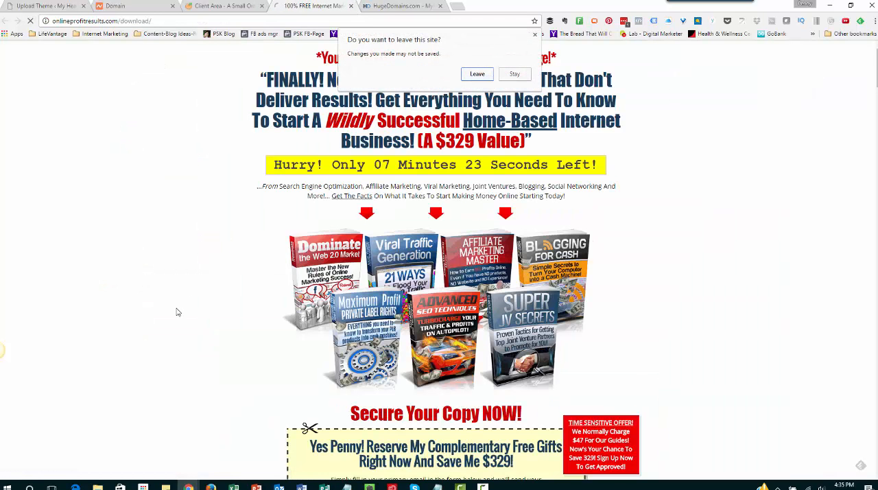
{"action": "left_click", "coordinate": [478, 74]}
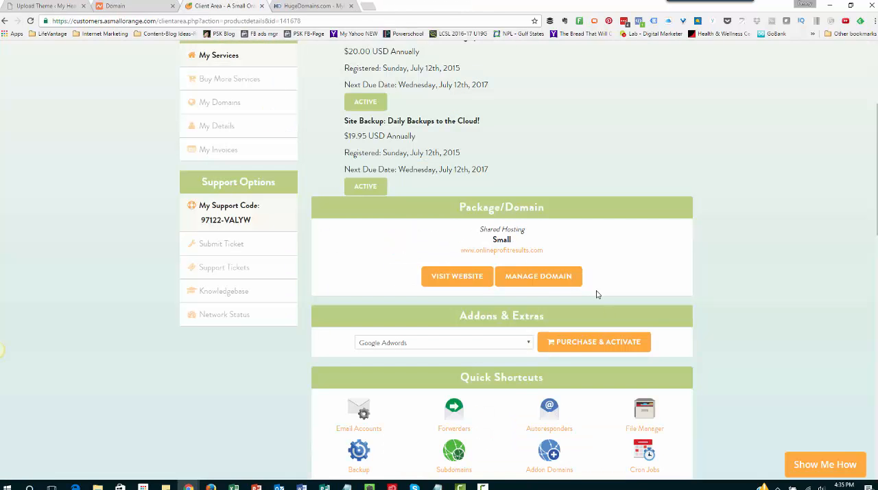
View the domain management page of onlineprofitresults.com, and return to its active hosting package through My Services
{"action": "left_click", "coordinate": [533, 276]}
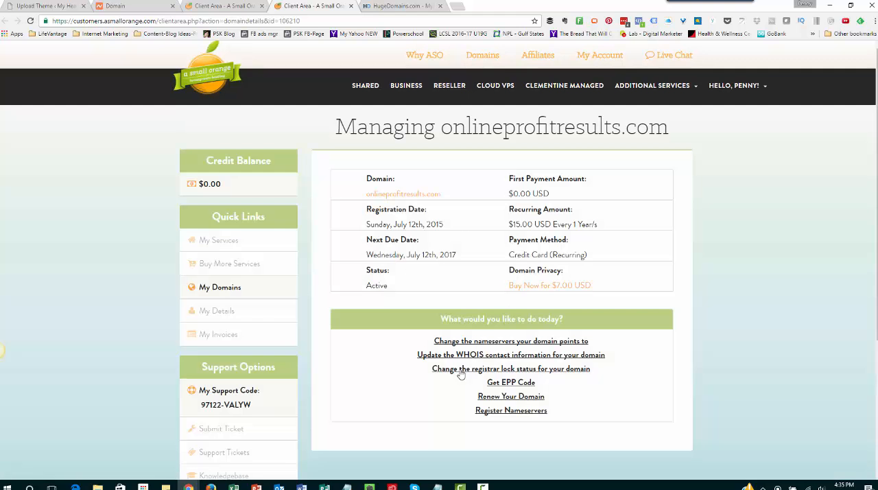
{"action": "left_click", "coordinate": [221, 249]}
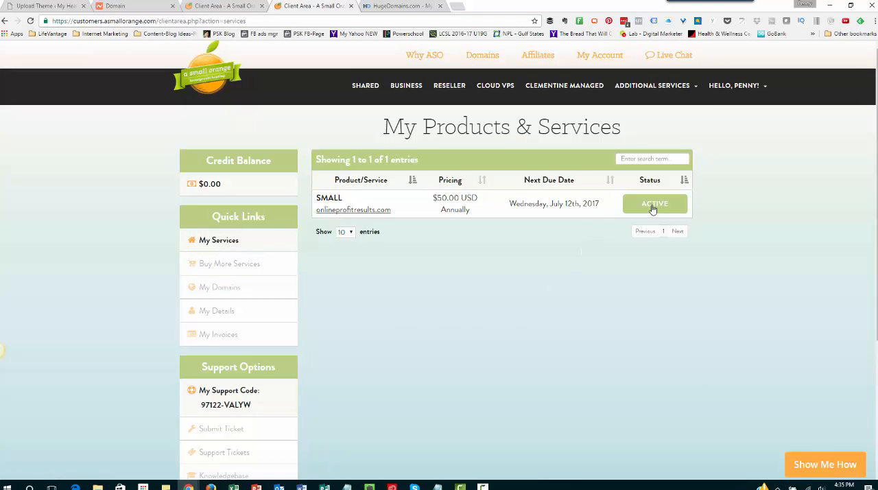
{"action": "left_click", "coordinate": [653, 207]}
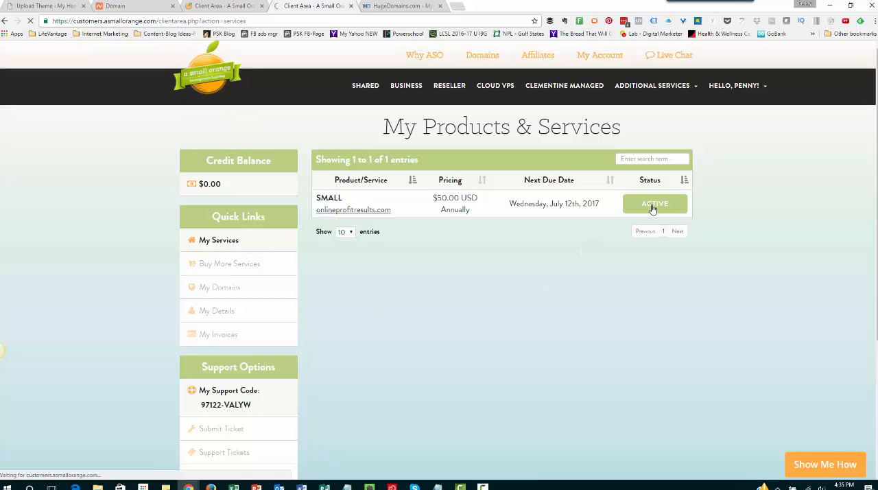
Open the hosting package's Addon Domains page in cPanel
{"action": "scroll", "coordinate": [679, 312], "scroll_direction": "down", "scroll_amount": 3}
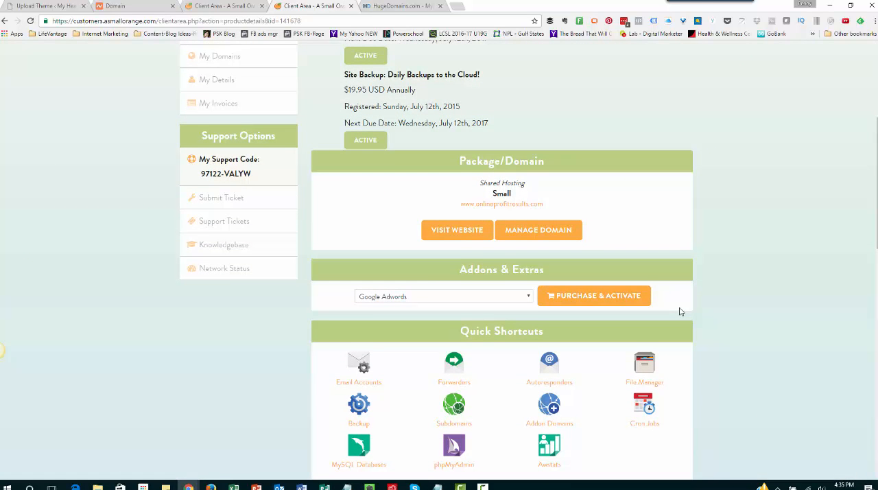
{"action": "scroll", "coordinate": [679, 311], "scroll_direction": "down", "scroll_amount": 2}
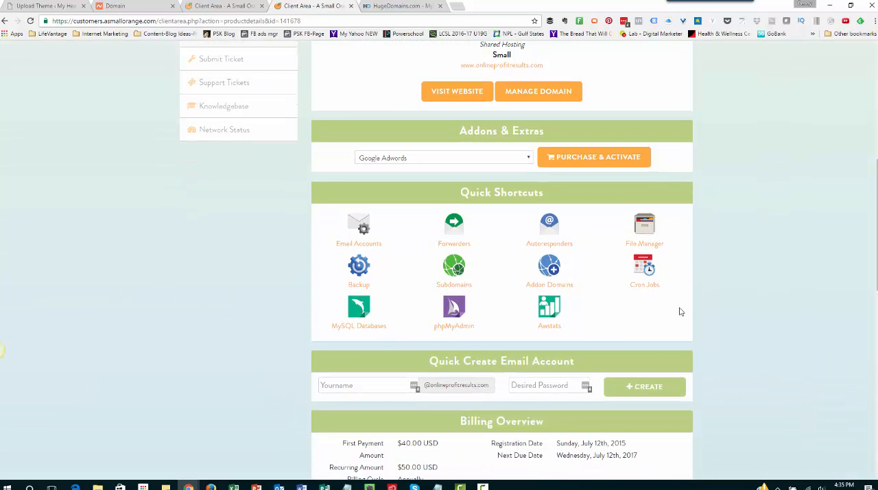
{"action": "left_click", "coordinate": [553, 269]}
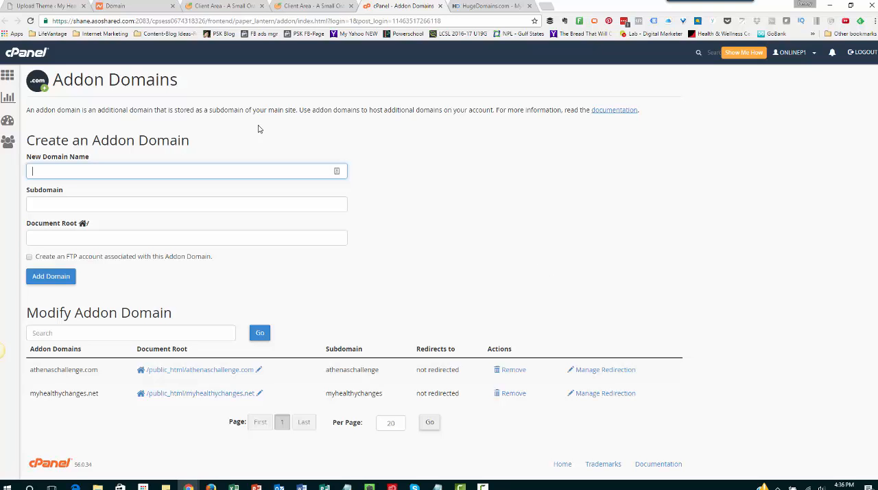
Return to the cPanel home page and open the WordPress installation form in the Softaculous Apps Installer
{"action": "left_click", "coordinate": [8, 78]}
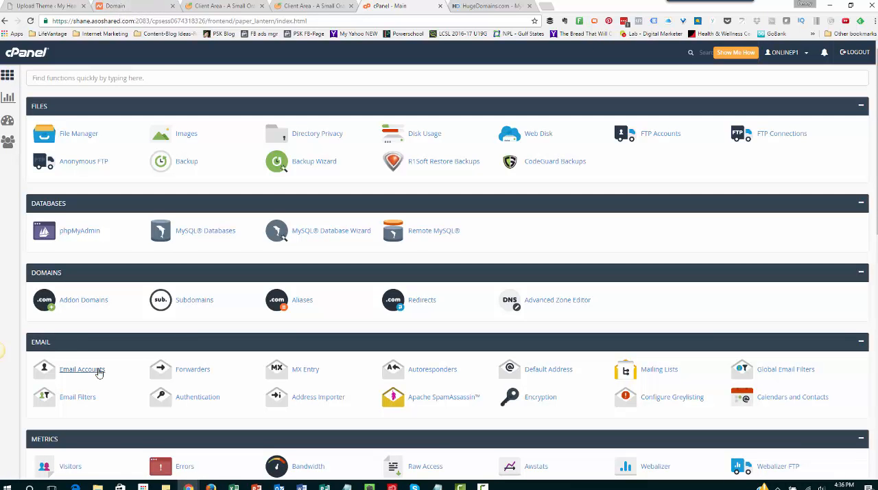
{"action": "scroll", "coordinate": [125, 341], "scroll_direction": "down", "scroll_amount": 7}
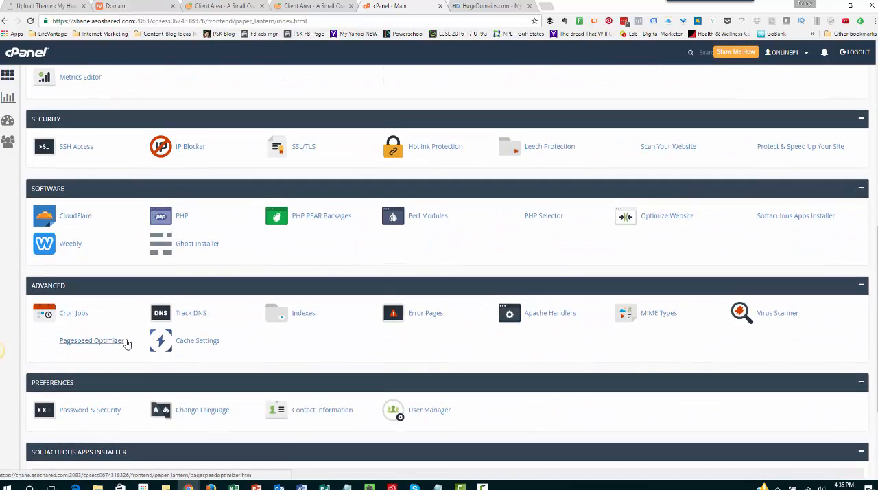
{"action": "scroll", "coordinate": [126, 341], "scroll_direction": "down", "scroll_amount": 3}
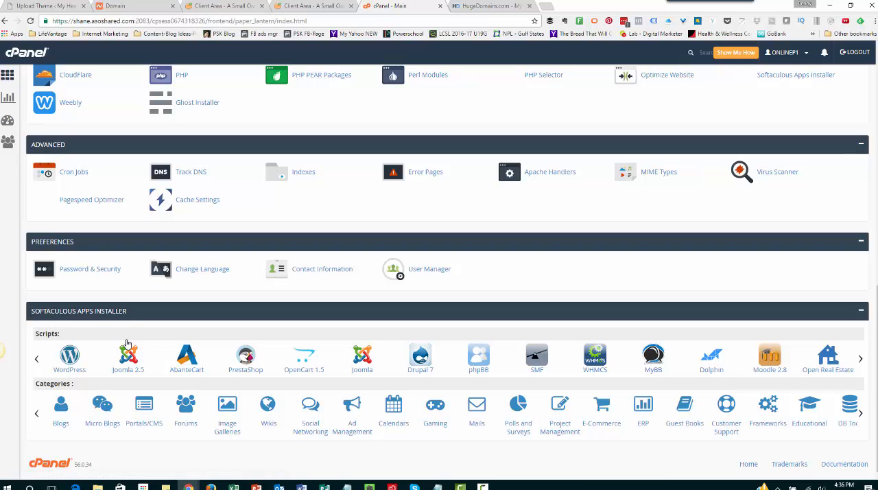
{"action": "left_click", "coordinate": [69, 357]}
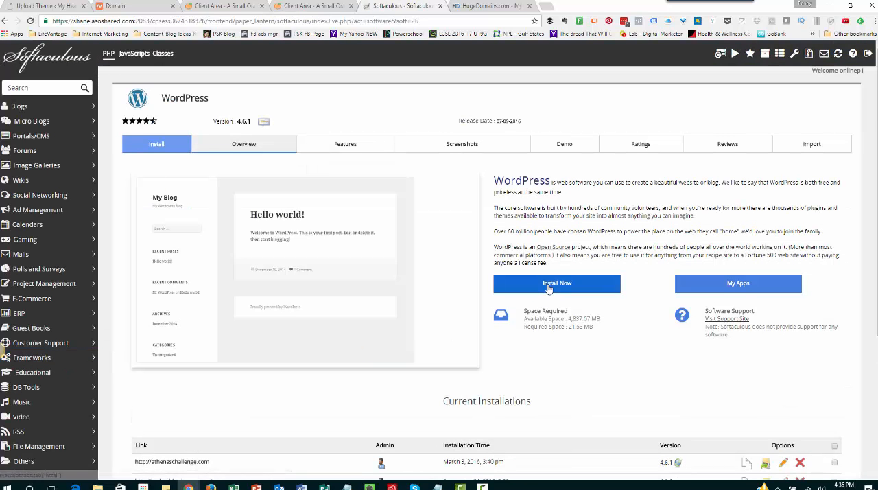
{"action": "left_click", "coordinate": [549, 284]}
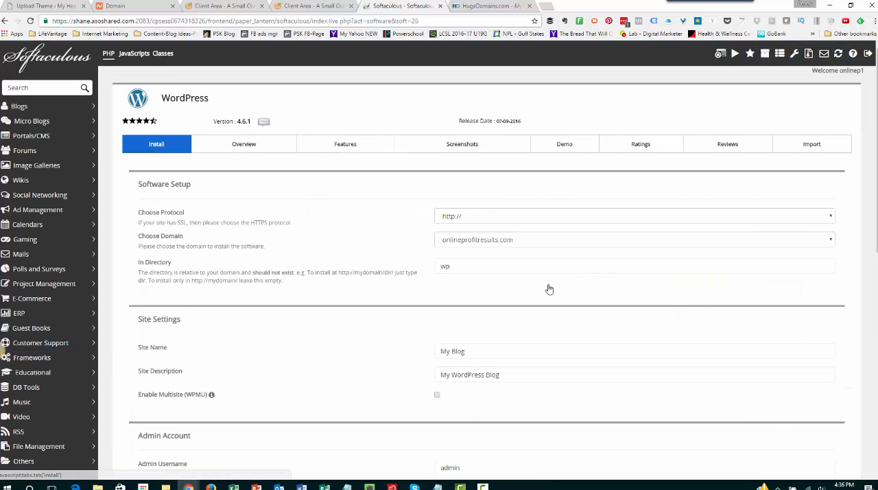
{"action": "left_click", "coordinate": [526, 220]}
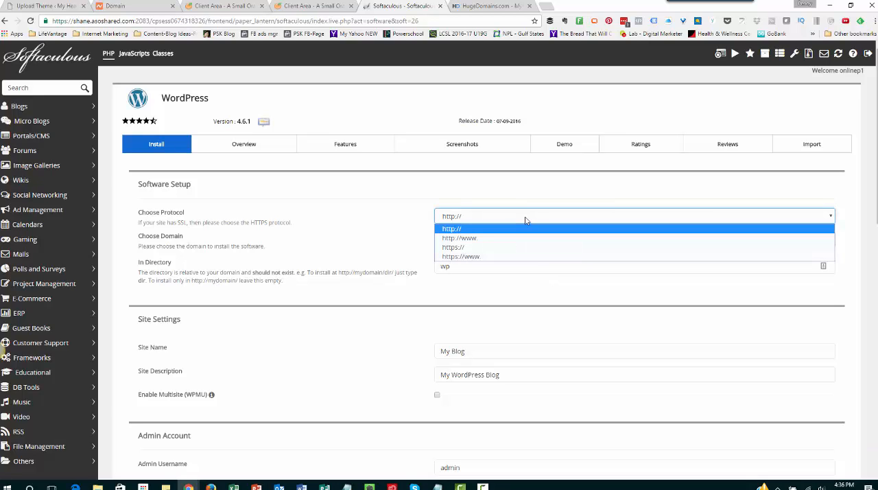
{"action": "left_click", "coordinate": [471, 227]}
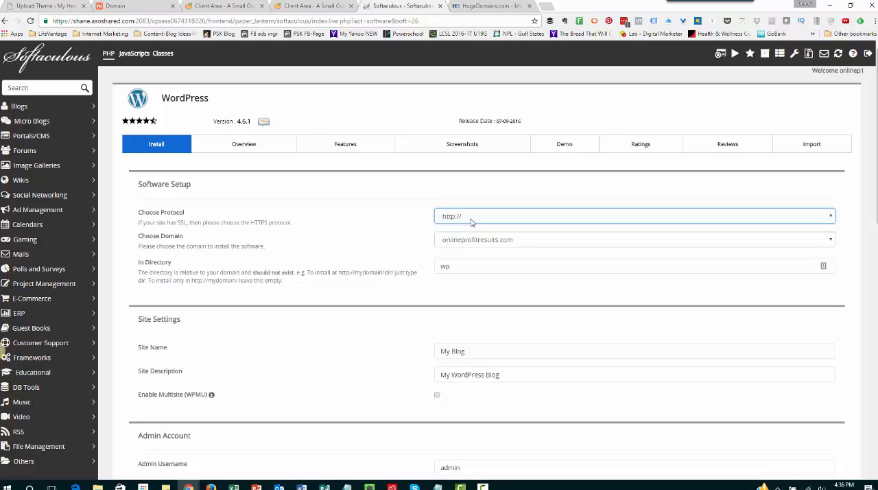
{"action": "left_click", "coordinate": [472, 240]}
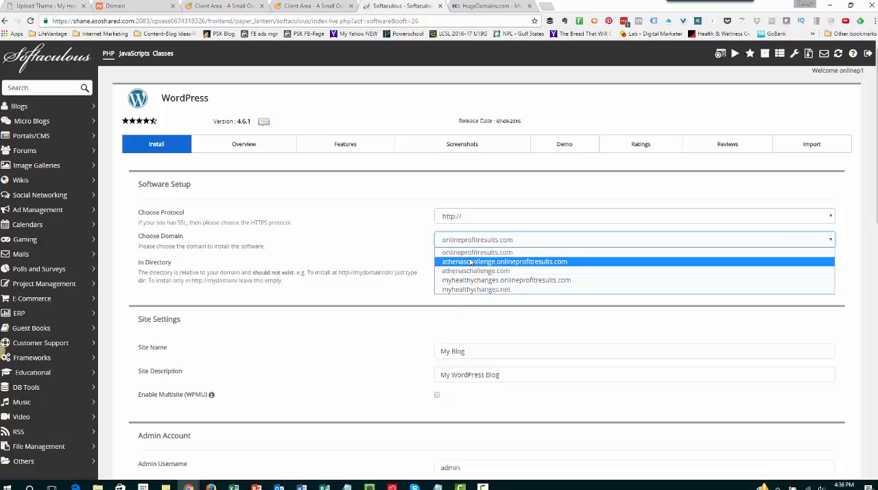
{"action": "left_click", "coordinate": [480, 238]}
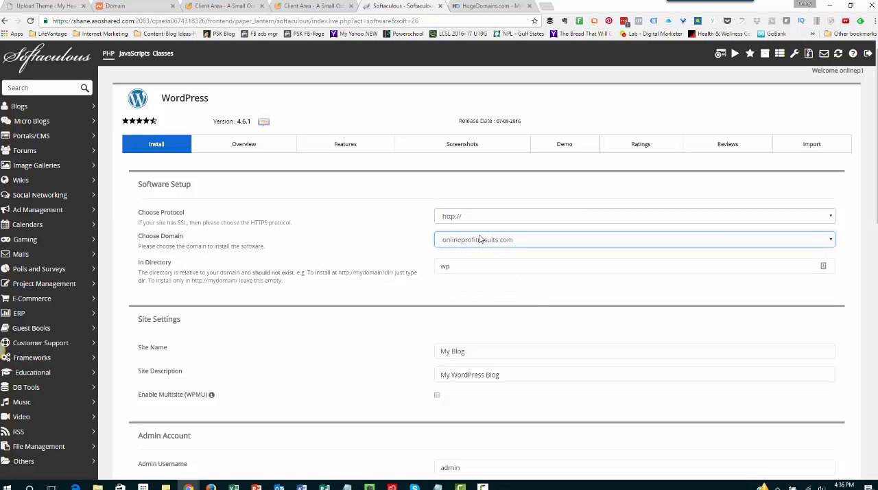
{"action": "left_click", "coordinate": [457, 267]}
{"action": "left_click_drag", "start_coordinate": [456, 267], "coordinate": [404, 259]}
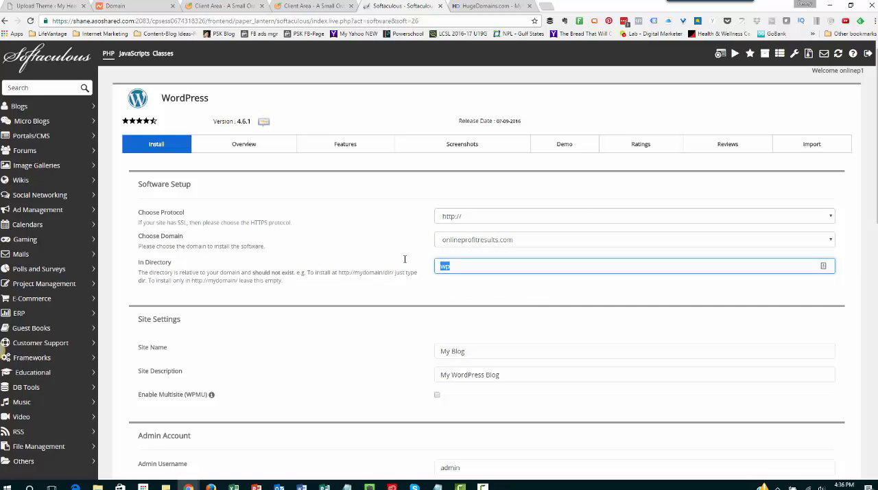
{"action": "key", "text": "BackSpace"}
Examine the installation form's site name and description, admin account, language, plugin and theme options
{"action": "left_click_drag", "start_coordinate": [484, 349], "coordinate": [420, 352]}
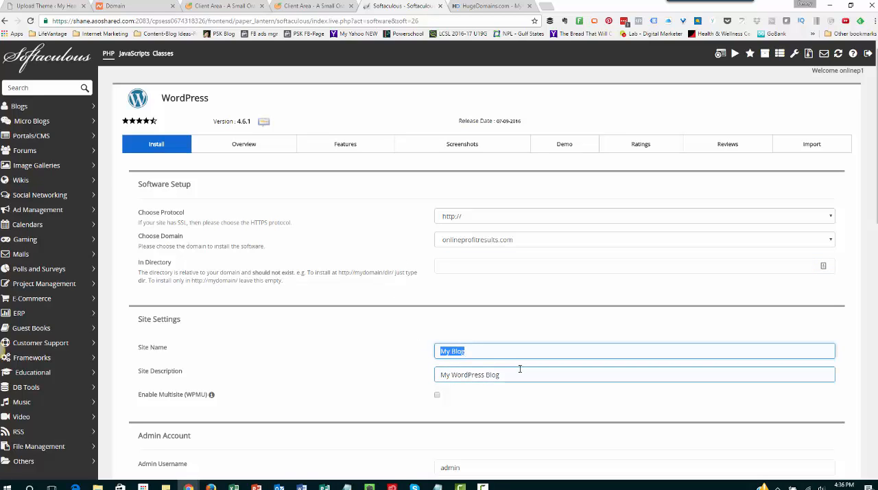
{"action": "left_click_drag", "start_coordinate": [519, 366], "coordinate": [417, 362]}
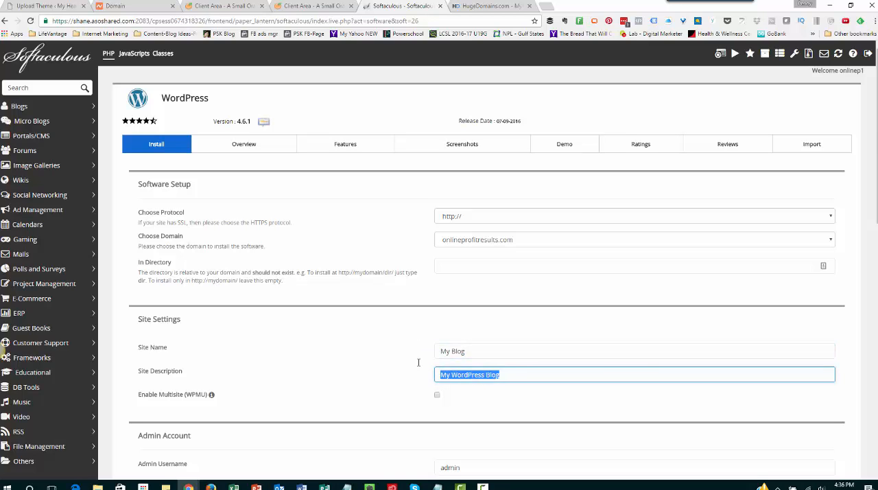
{"action": "scroll", "coordinate": [417, 362], "scroll_direction": "down", "scroll_amount": 2}
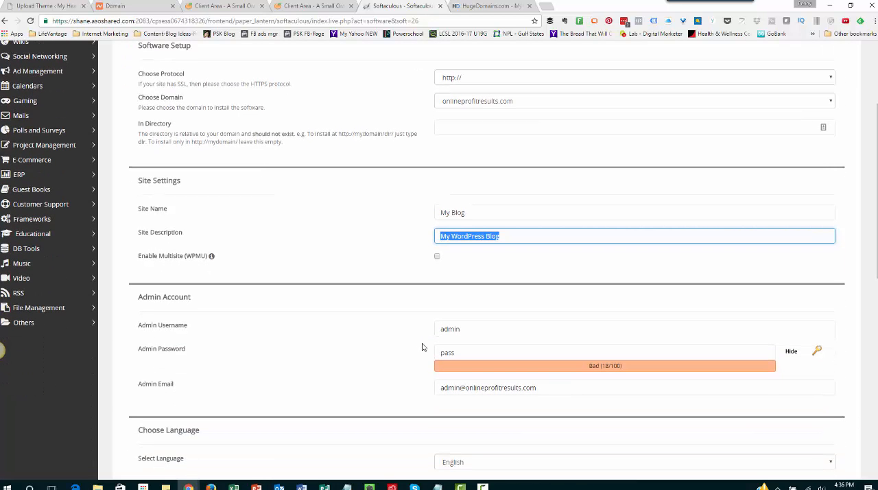
{"action": "left_click_drag", "start_coordinate": [495, 330], "coordinate": [429, 329]}
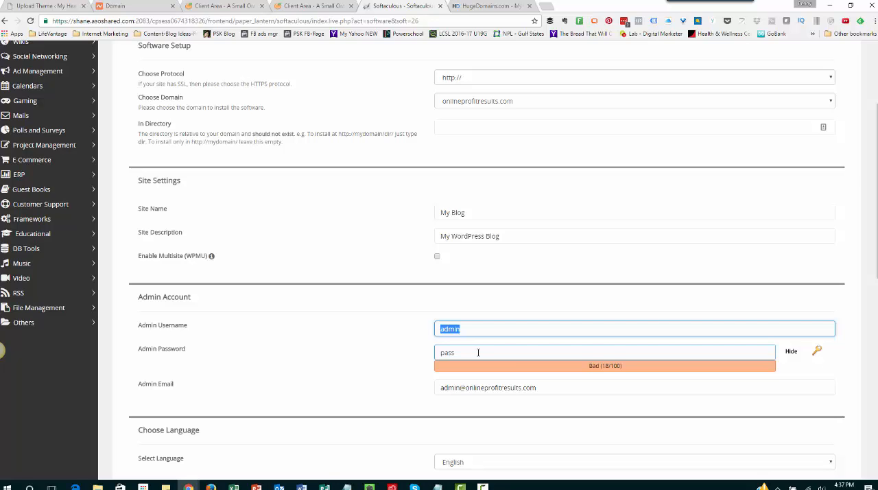
{"action": "left_click", "coordinate": [547, 387]}
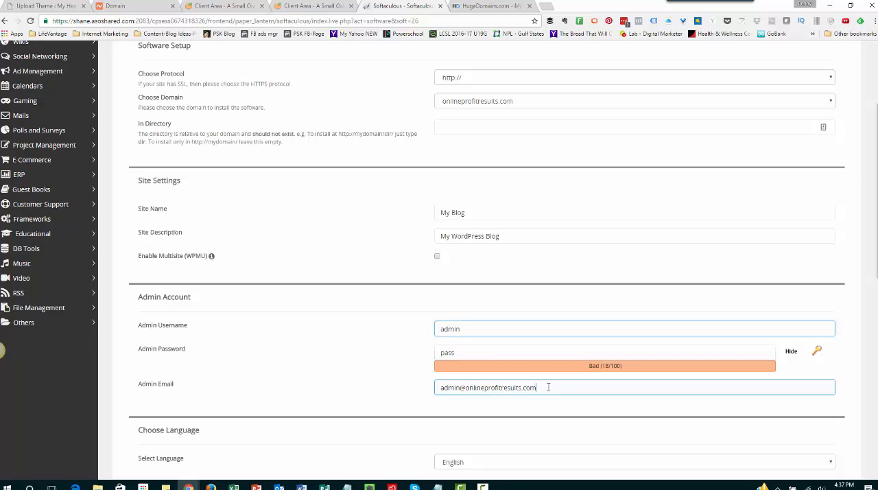
{"action": "left_click_drag", "start_coordinate": [548, 386], "coordinate": [404, 385]}
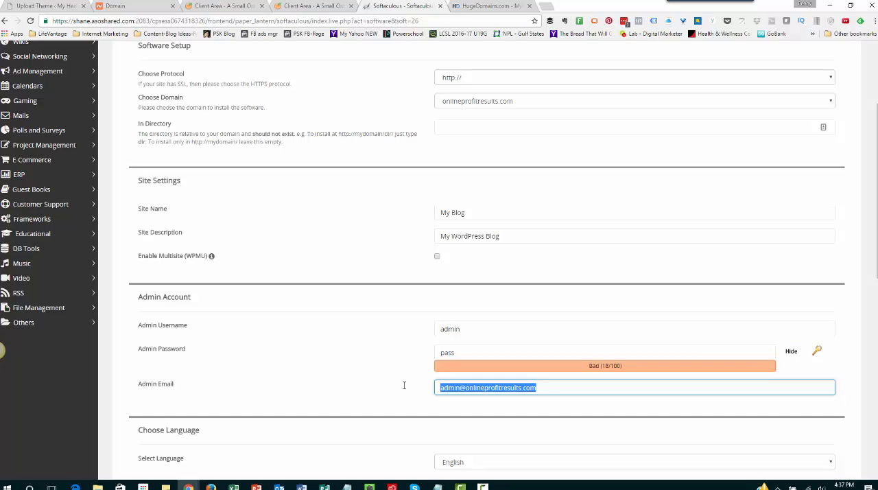
{"action": "scroll", "coordinate": [404, 385], "scroll_direction": "down", "scroll_amount": 2}
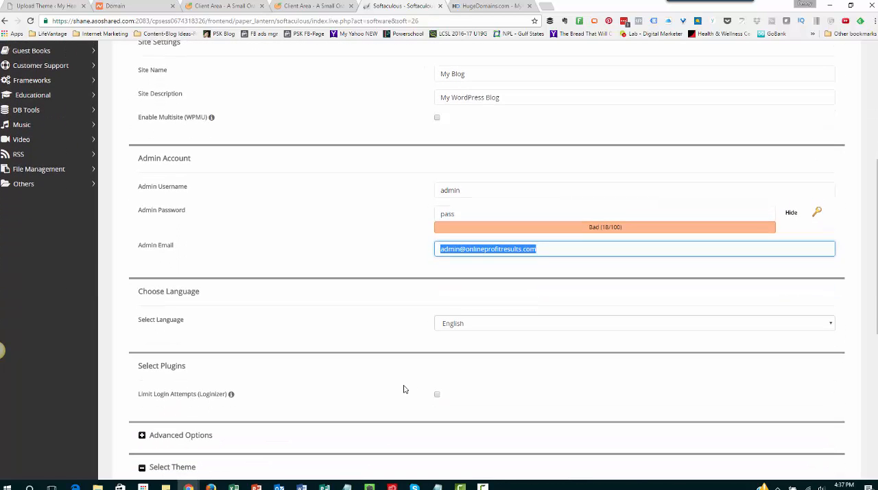
{"action": "scroll", "coordinate": [404, 389], "scroll_direction": "down", "scroll_amount": 1}
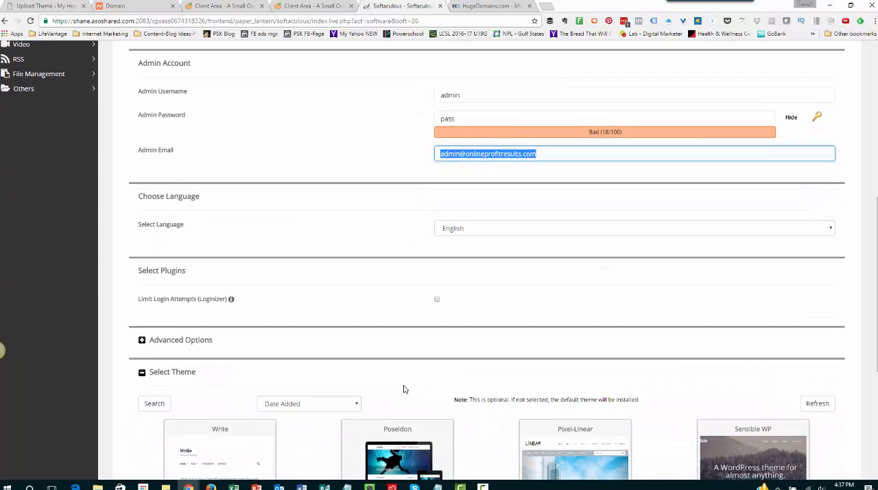
{"action": "scroll", "coordinate": [404, 389], "scroll_direction": "down", "scroll_amount": 3}
{"action": "mouse_move", "coordinate": [225, 338]}
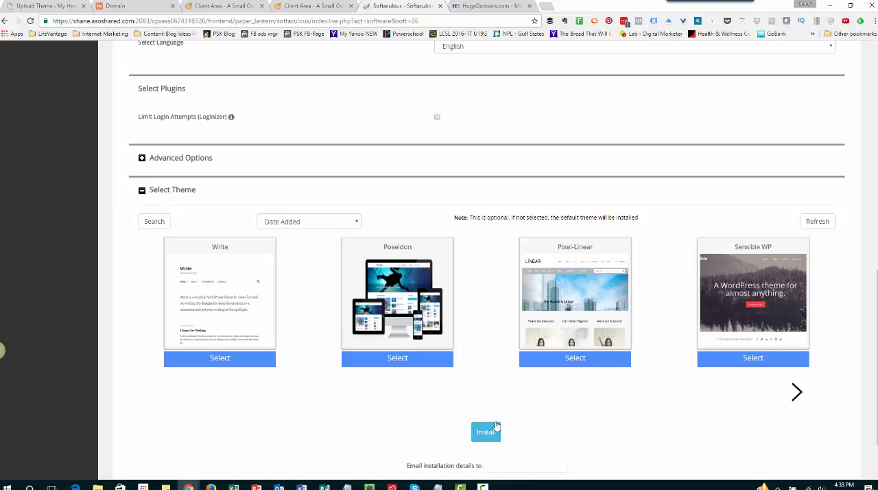
Close the Softaculous, HugeDomains, A Small Orange and Namecheap pages to return to the My Healthy Changes WordPress admin
{"action": "left_click", "coordinate": [441, 8]}
{"action": "left_click", "coordinate": [441, 8]}
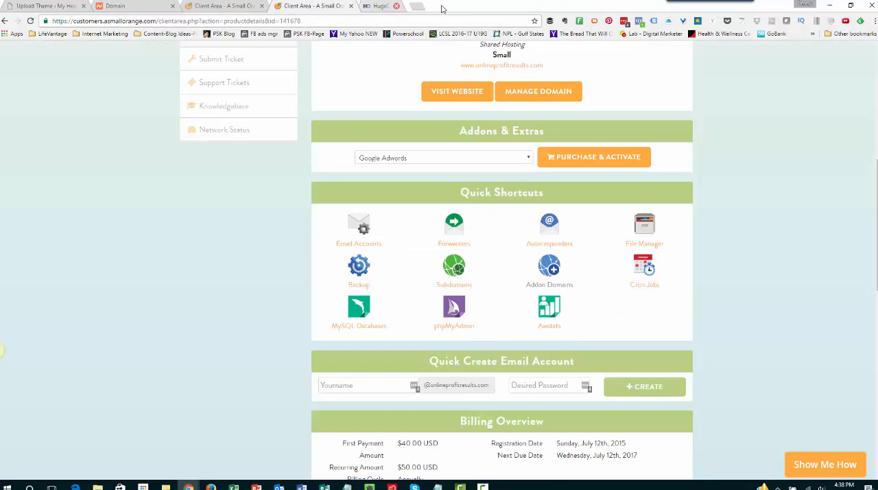
{"action": "left_click", "coordinate": [351, 7]}
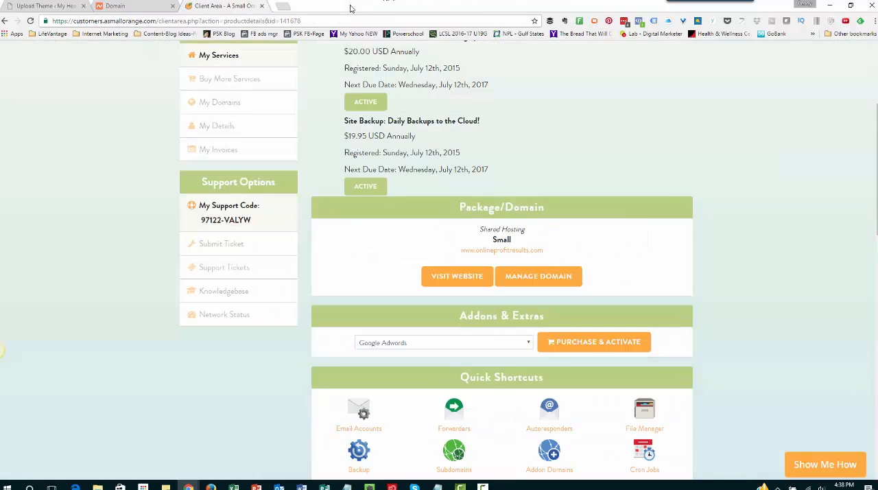
{"action": "left_click", "coordinate": [146, 8]}
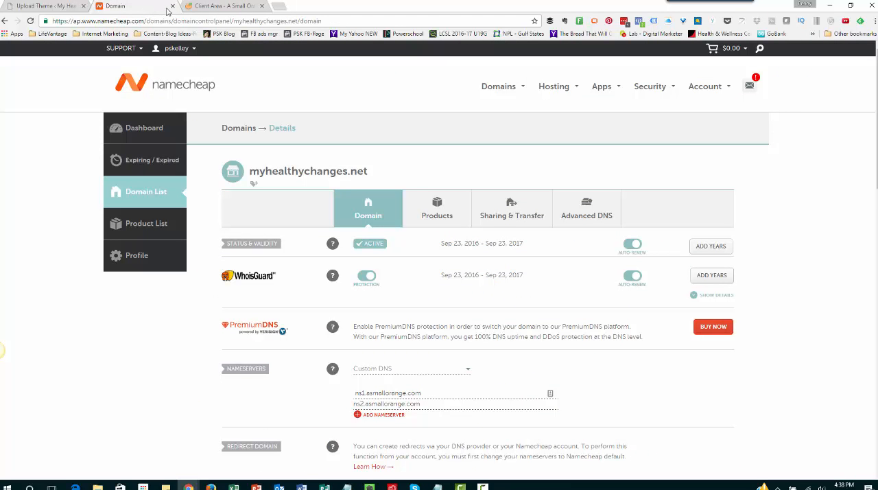
{"action": "left_click", "coordinate": [172, 6]}
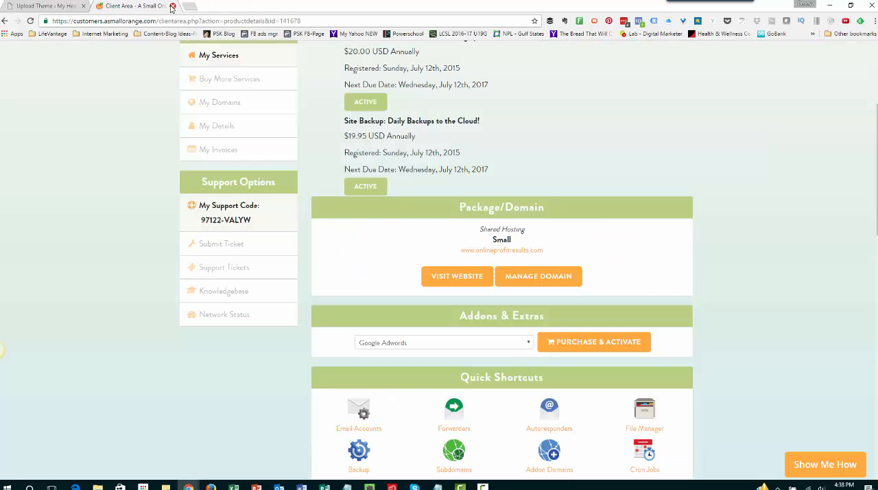
{"action": "left_click", "coordinate": [172, 6]}
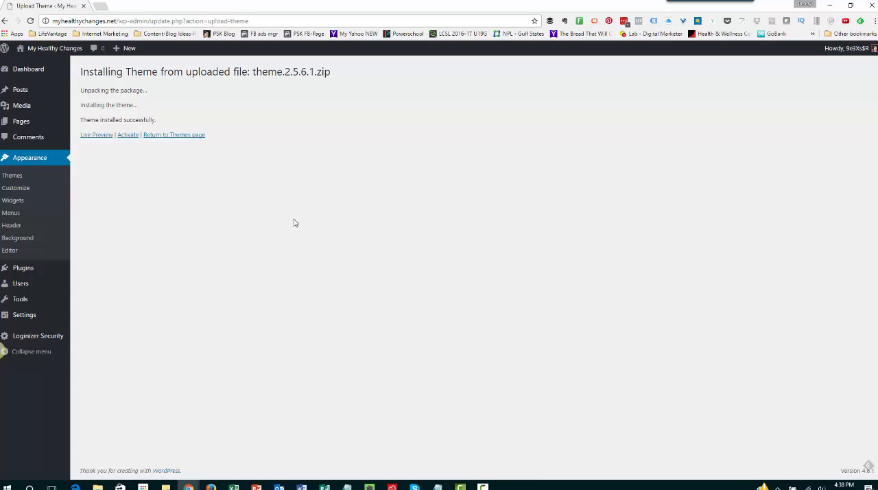
Go through the WordPress dashboard and installed themes, and view the form for uploading a theme in .zip format
{"action": "left_click", "coordinate": [28, 70]}
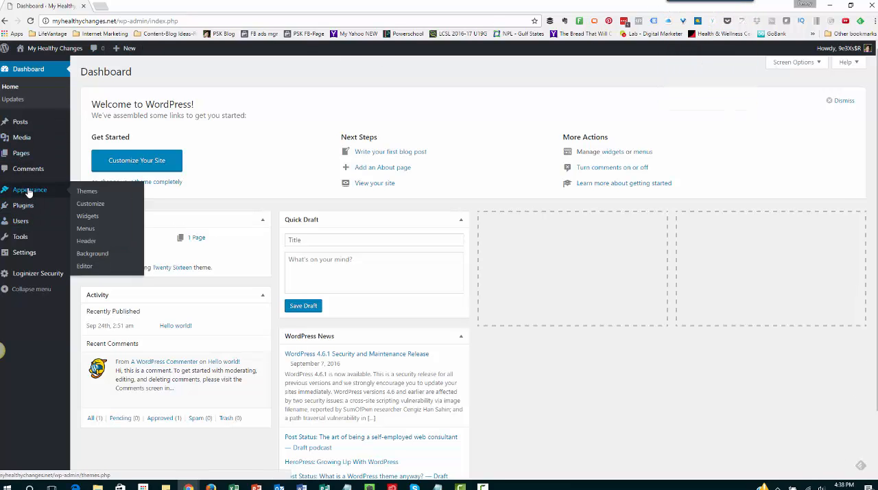
{"action": "left_click", "coordinate": [85, 195]}
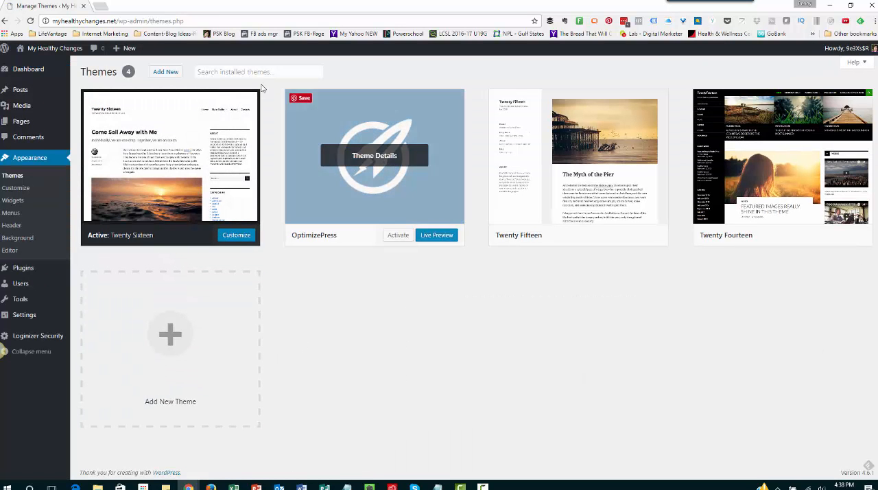
{"action": "left_click", "coordinate": [166, 73]}
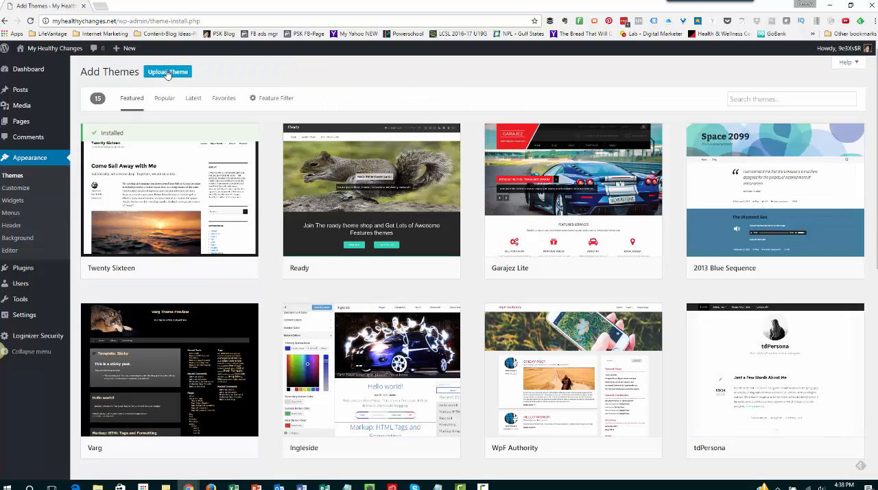
{"action": "left_click", "coordinate": [167, 73]}
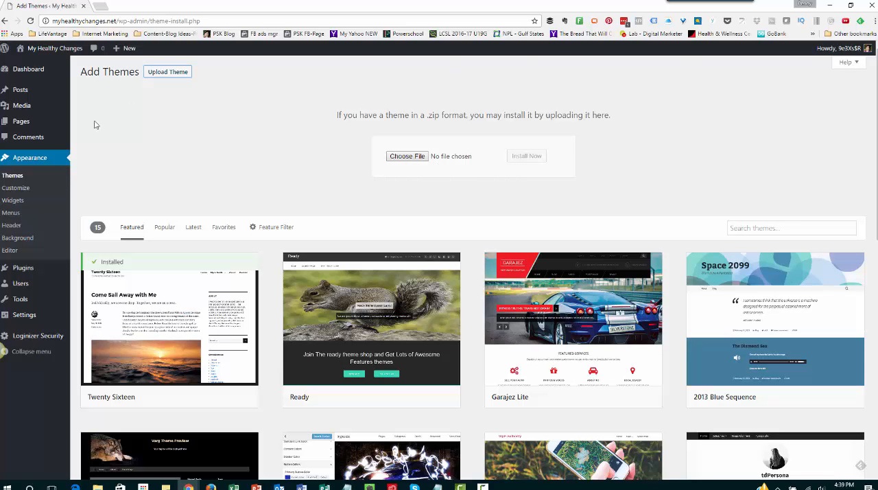
Activate the OptimizePress theme on the site and submit its API key in the OptimizePress settings
{"action": "left_click", "coordinate": [21, 176]}
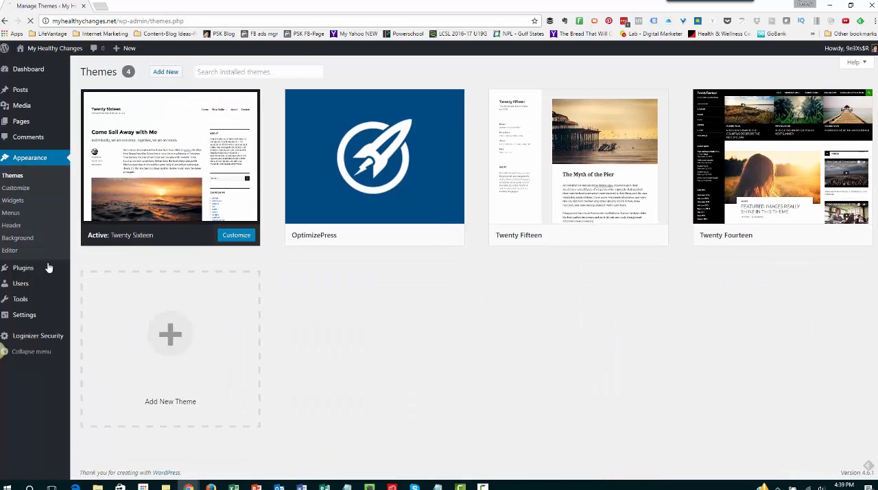
{"action": "mouse_move", "coordinate": [357, 171]}
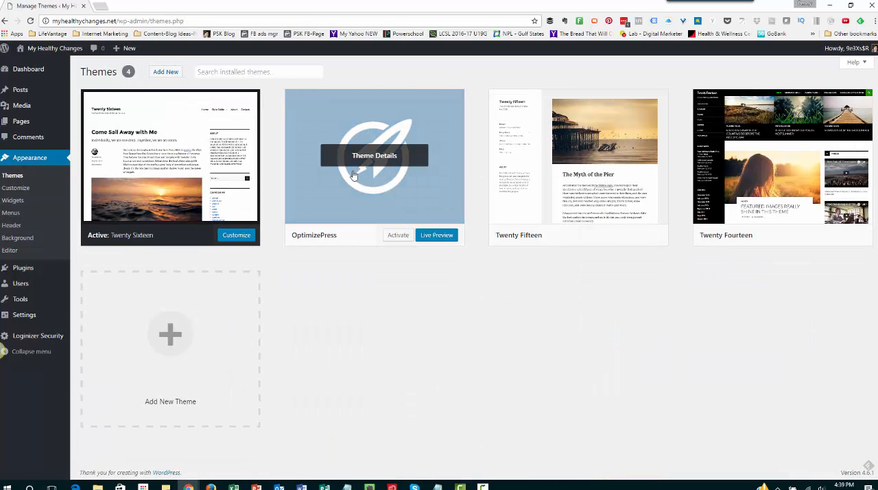
{"action": "left_click", "coordinate": [394, 237]}
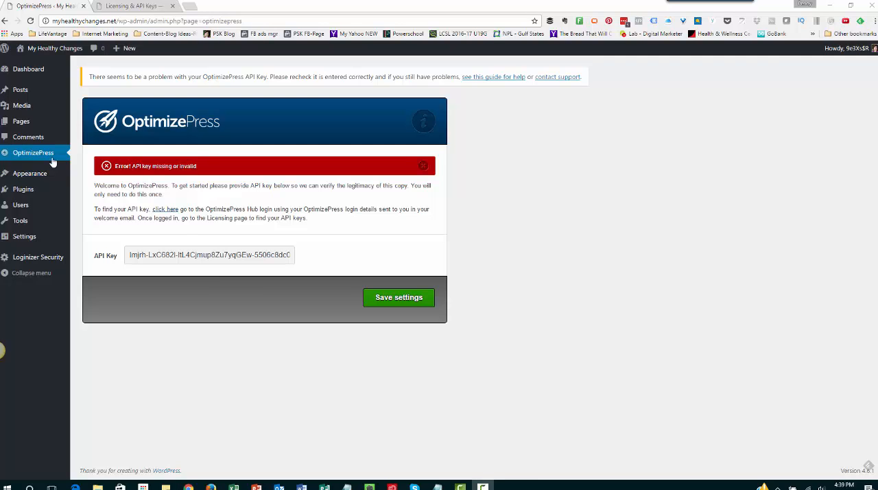
{"action": "left_click", "coordinate": [380, 303]}
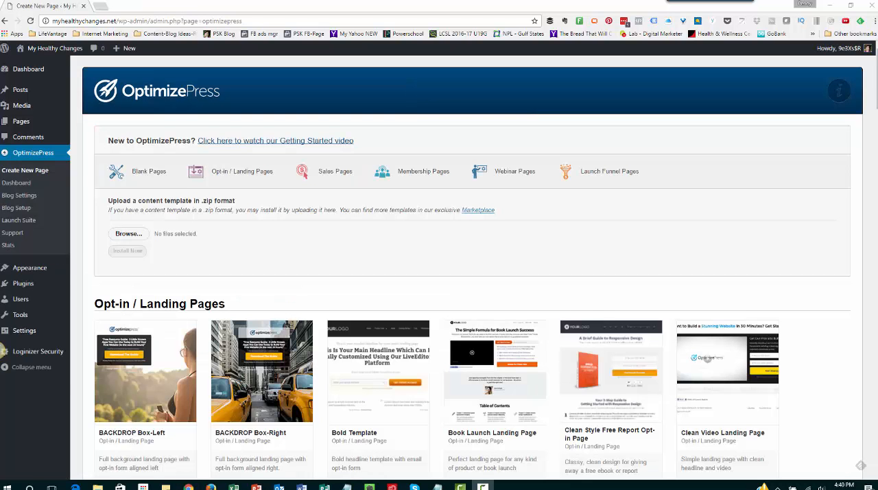
Browse the OptimizePress page templates from the opt-in and landing pages through the thank-you and sales pages
{"action": "mouse_move", "coordinate": [479, 358]}
{"action": "scroll", "coordinate": [778, 222], "scroll_direction": "down", "scroll_amount": 3}
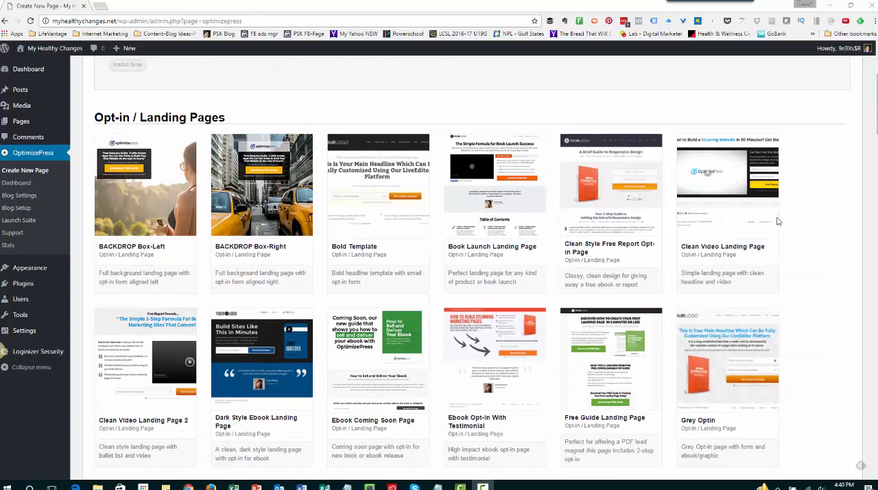
{"action": "scroll", "coordinate": [778, 221], "scroll_direction": "down", "scroll_amount": 12}
{"action": "scroll", "coordinate": [778, 221], "scroll_direction": "down", "scroll_amount": 12}
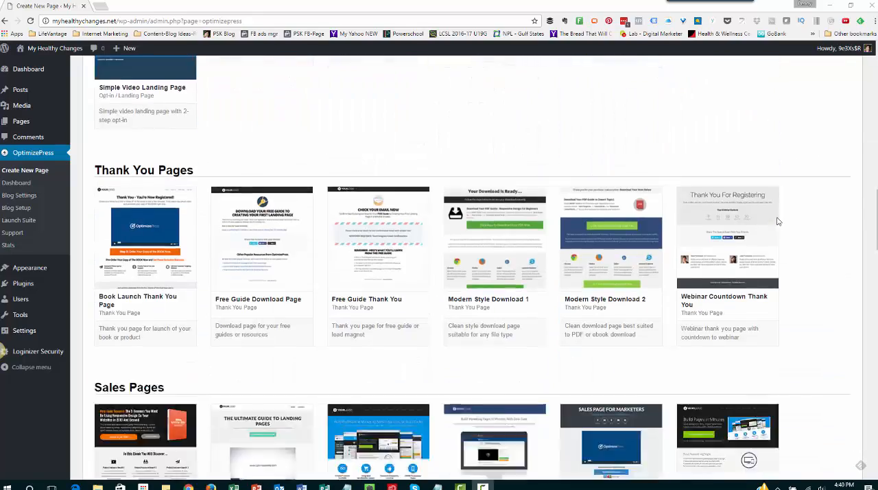
Browse the remaining OptimizePress page templates, from the webinar and membership pages through the blank page styles
{"action": "scroll", "coordinate": [779, 221], "scroll_direction": "down", "scroll_amount": 11}
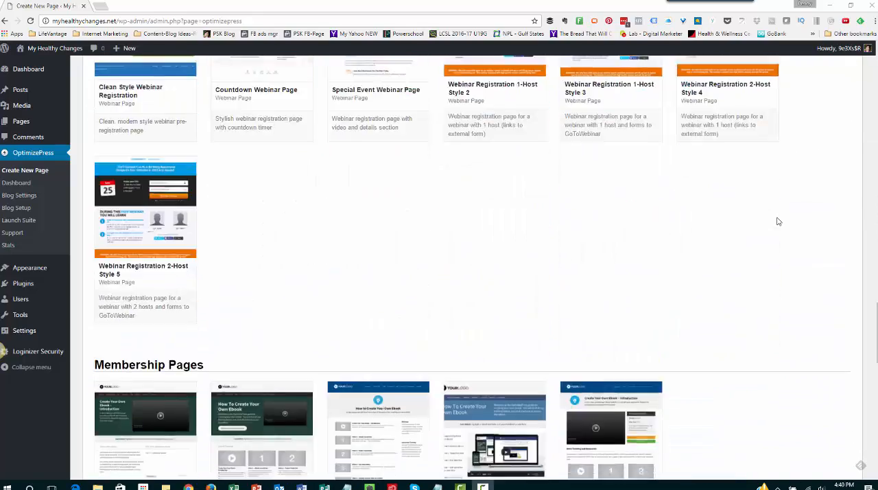
{"action": "scroll", "coordinate": [778, 222], "scroll_direction": "down", "scroll_amount": 2}
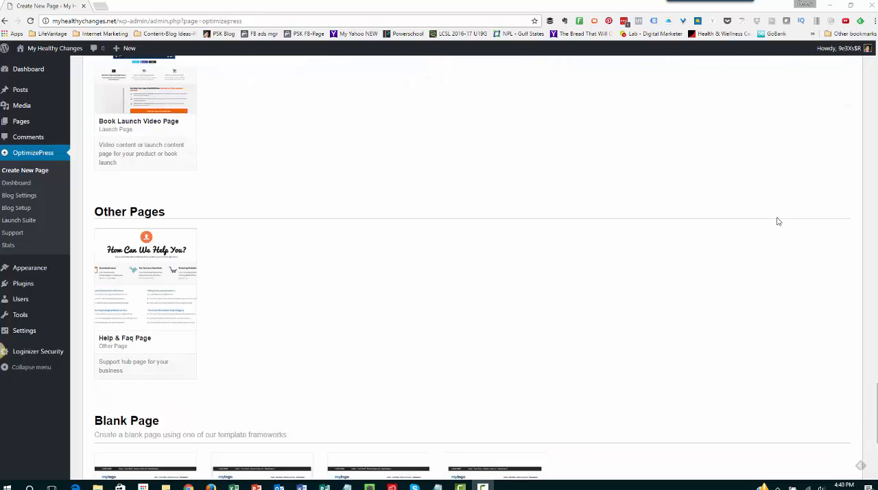
{"action": "scroll", "coordinate": [779, 222], "scroll_direction": "up", "scroll_amount": 1}
{"action": "scroll", "coordinate": [778, 221], "scroll_direction": "down", "scroll_amount": 3}
{"action": "scroll", "coordinate": [778, 222], "scroll_direction": "down", "scroll_amount": 1}
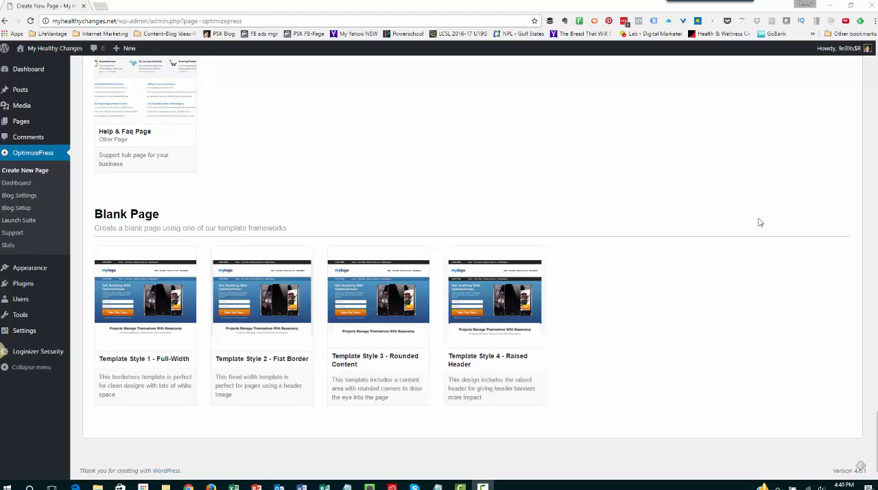
View the installed plugins and Loginizer's free versus premium feature comparison, closing the comparison page when done
{"action": "left_click", "coordinate": [17, 286]}
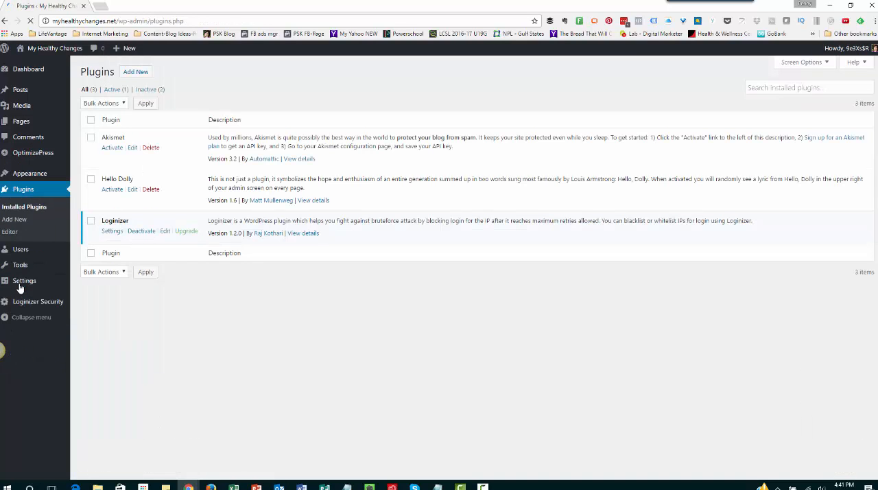
{"action": "mouse_move", "coordinate": [21, 281]}
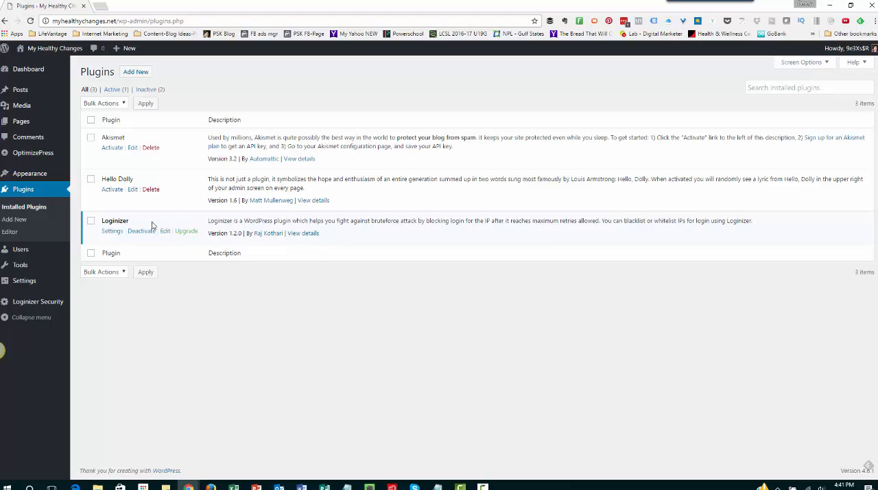
{"action": "left_click", "coordinate": [188, 233]}
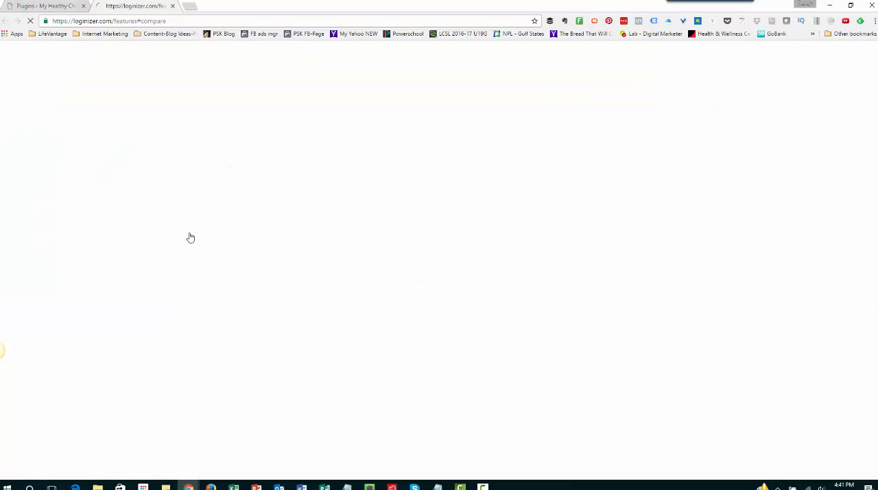
{"action": "left_click", "coordinate": [174, 6]}
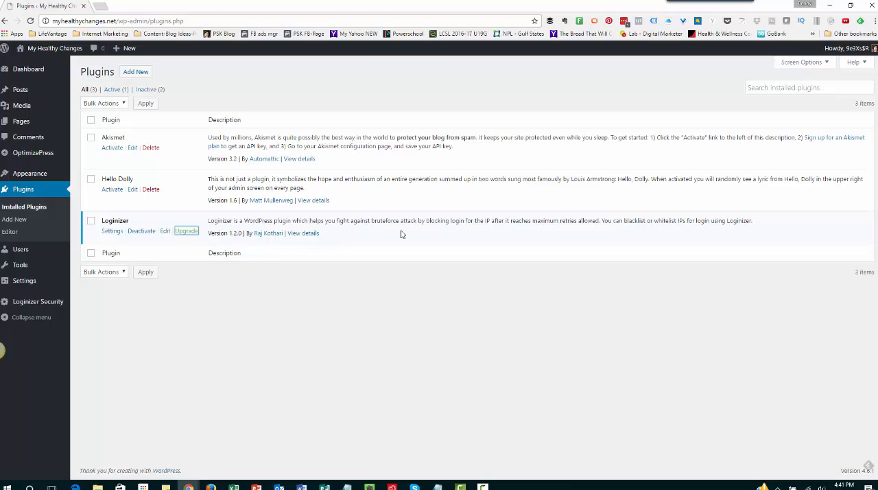
Upload the plugin file wp-quick-launch2.zip to the site, install it and activate WP Quick Launch
{"action": "left_click", "coordinate": [131, 75]}
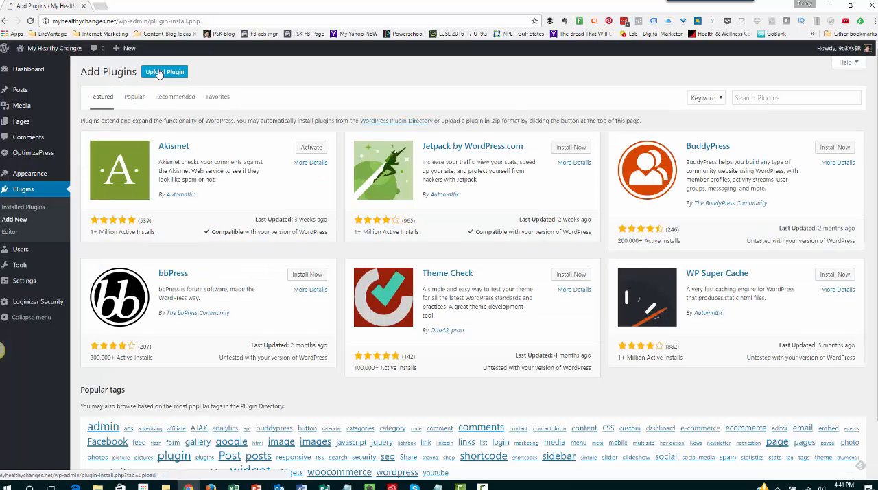
{"action": "left_click", "coordinate": [158, 74]}
{"action": "left_click", "coordinate": [407, 155]}
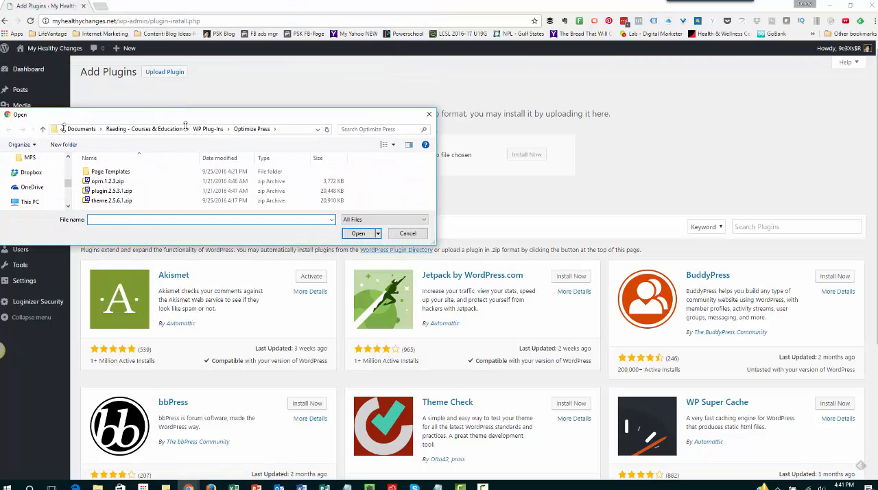
{"action": "left_click_drag", "start_coordinate": [183, 108], "coordinate": [0, 105]}
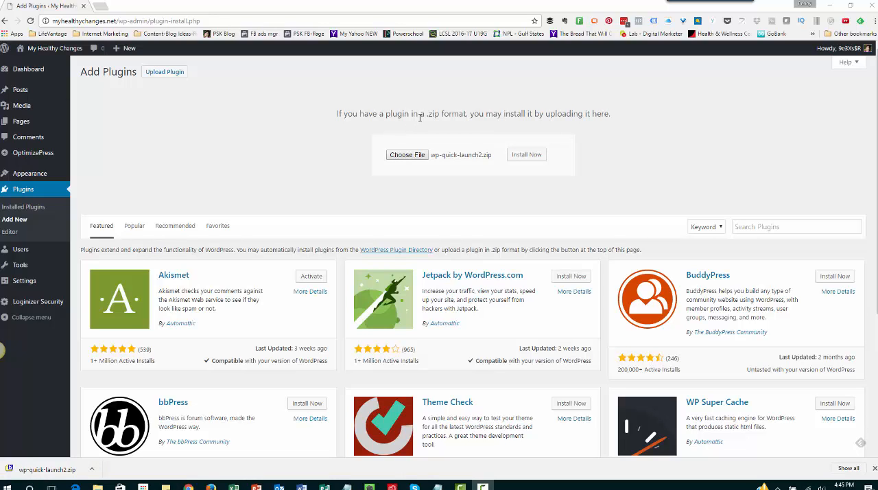
{"action": "left_click", "coordinate": [533, 160]}
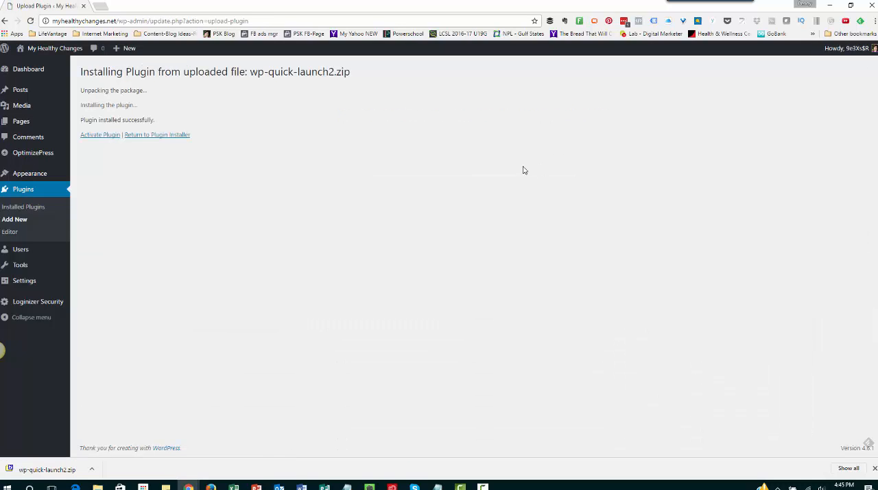
{"action": "left_click", "coordinate": [105, 137]}
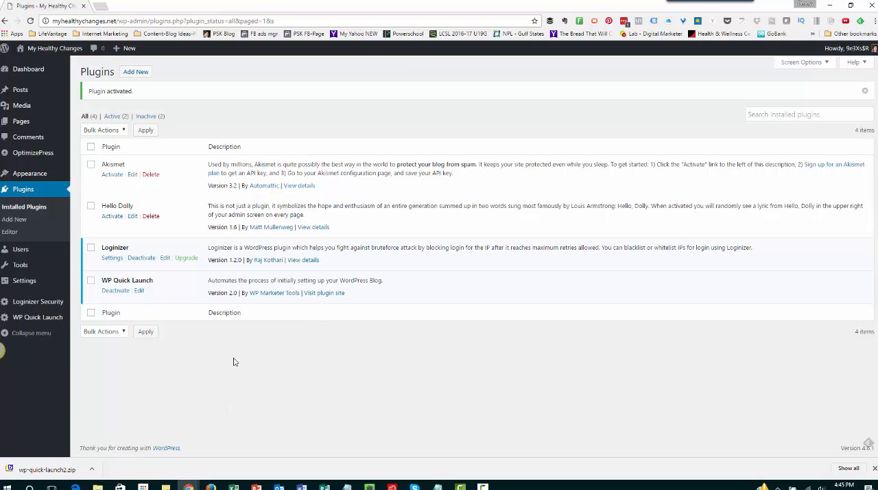
Open the WP Quick Launch settings and look through the options down to the content page keyword and file fields
{"action": "left_click", "coordinate": [39, 324]}
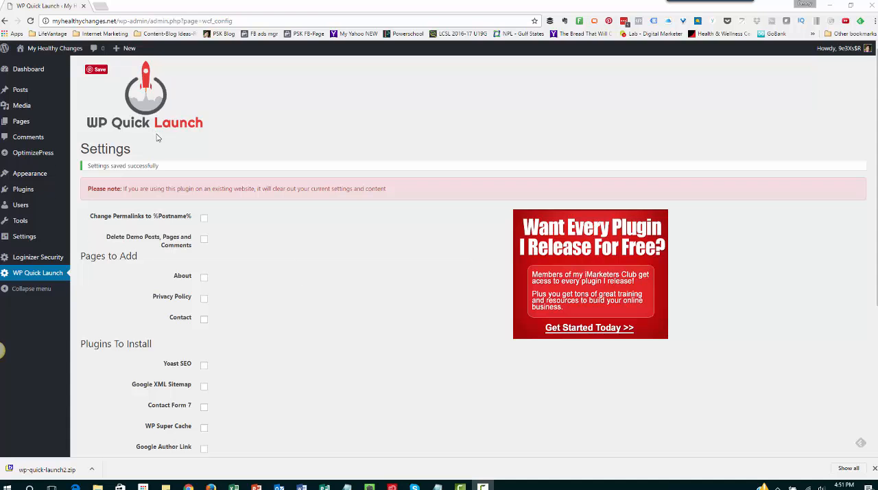
{"action": "scroll", "coordinate": [300, 303], "scroll_direction": "down", "scroll_amount": 5}
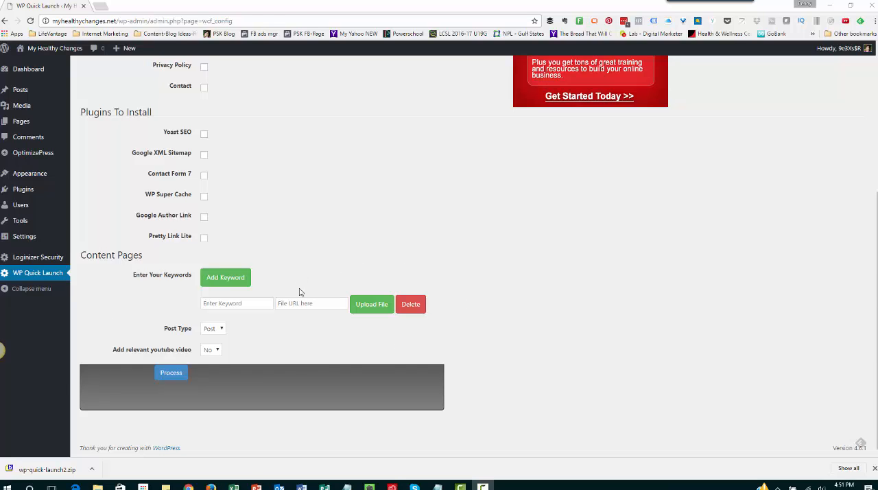
{"action": "left_click", "coordinate": [226, 303]}
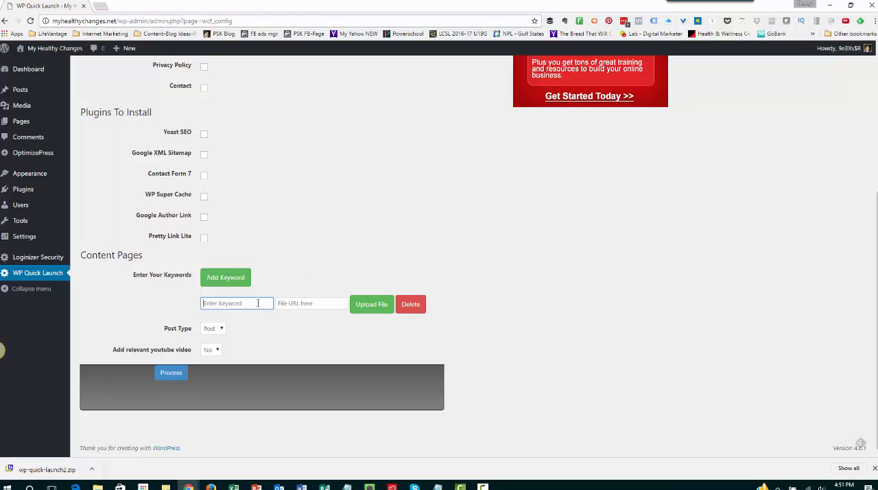
{"action": "left_click", "coordinate": [281, 303]}
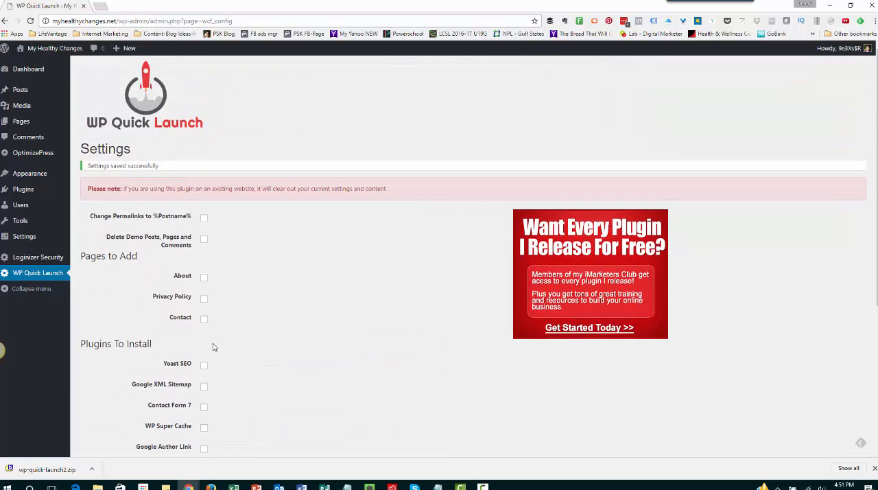
Enable changing permalinks to %Postname%, deleting demo posts, pages and comments, and adding the About, Privacy Policy and Contact pages
{"action": "left_click", "coordinate": [204, 220]}
{"action": "left_click", "coordinate": [203, 221]}
{"action": "left_click", "coordinate": [204, 220]}
{"action": "left_click", "coordinate": [205, 240]}
{"action": "left_click", "coordinate": [205, 278]}
{"action": "left_click", "coordinate": [204, 318]}
Select Yoast SEO, Google XML Sitemap, WP Super Cache and Pretty Link Lite as the plugins to install
{"action": "scroll", "coordinate": [261, 334], "scroll_direction": "down", "scroll_amount": 3}
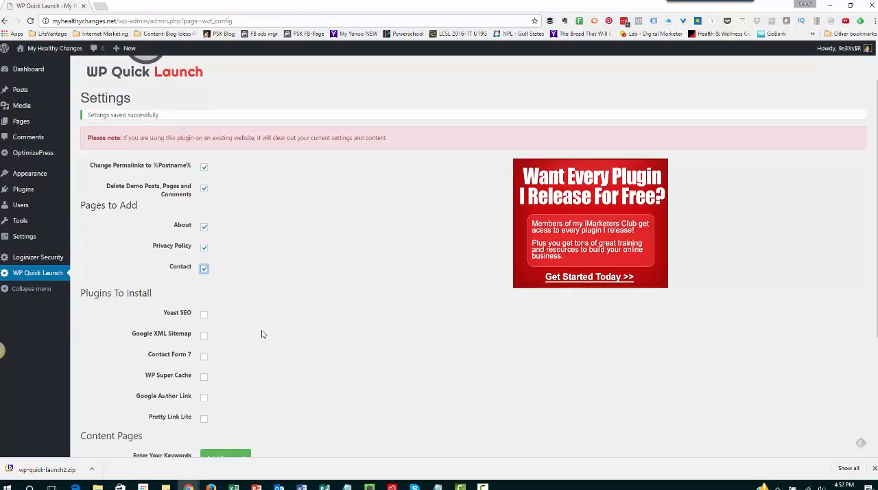
{"action": "left_click", "coordinate": [204, 183]}
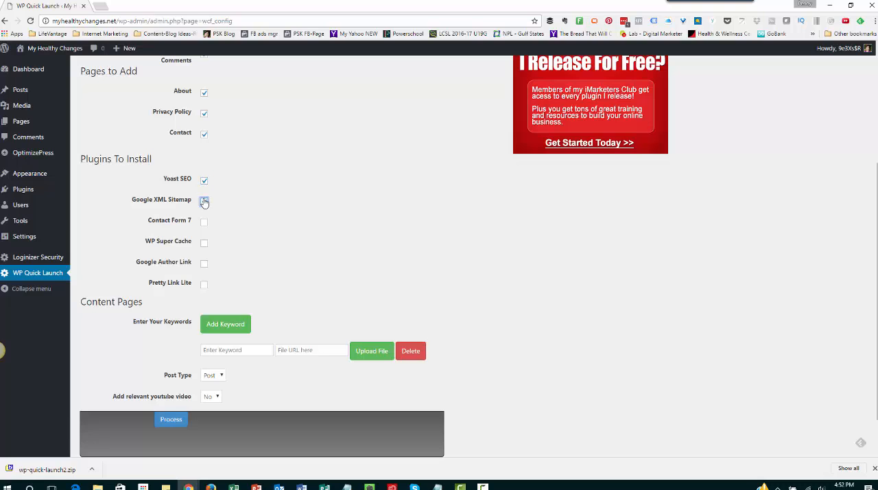
{"action": "left_click", "coordinate": [204, 201]}
{"action": "left_click", "coordinate": [204, 246]}
{"action": "left_click", "coordinate": [203, 284]}
Review the selected WP Quick Launch options and process them, leaving the content page fields empty
{"action": "scroll", "coordinate": [289, 278], "scroll_direction": "down", "scroll_amount": 1}
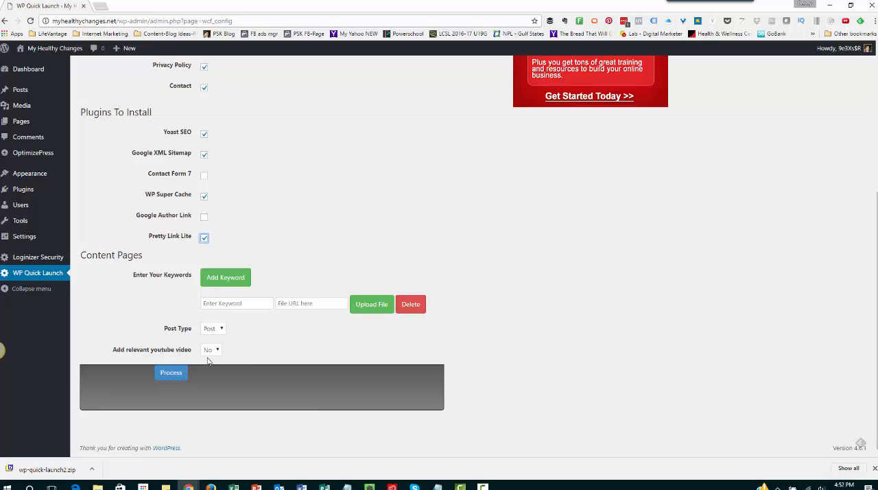
{"action": "left_click", "coordinate": [476, 288]}
{"action": "scroll", "coordinate": [347, 255], "scroll_direction": "up", "scroll_amount": 4}
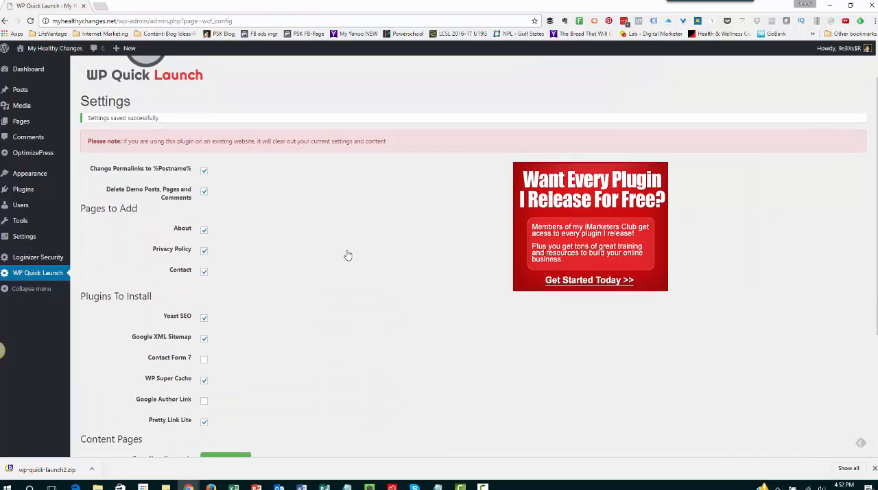
{"action": "scroll", "coordinate": [347, 255], "scroll_direction": "down", "scroll_amount": 4}
{"action": "left_click", "coordinate": [168, 372]}
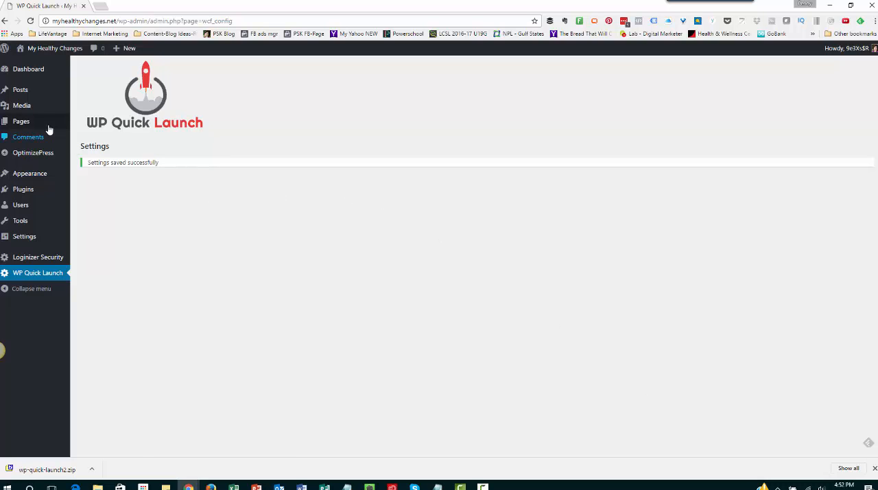
View the list of site pages and open the OptimizePress Blog Setup wizard
{"action": "left_click", "coordinate": [19, 122]}
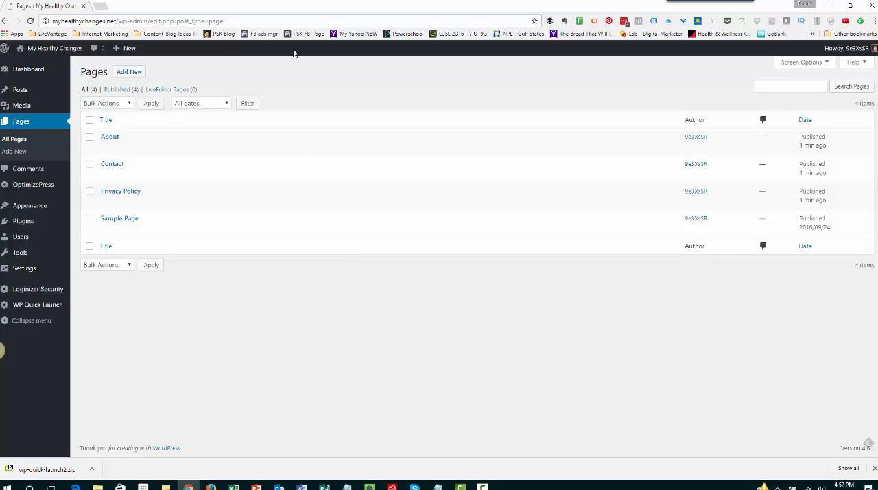
{"action": "mouse_move", "coordinate": [42, 206]}
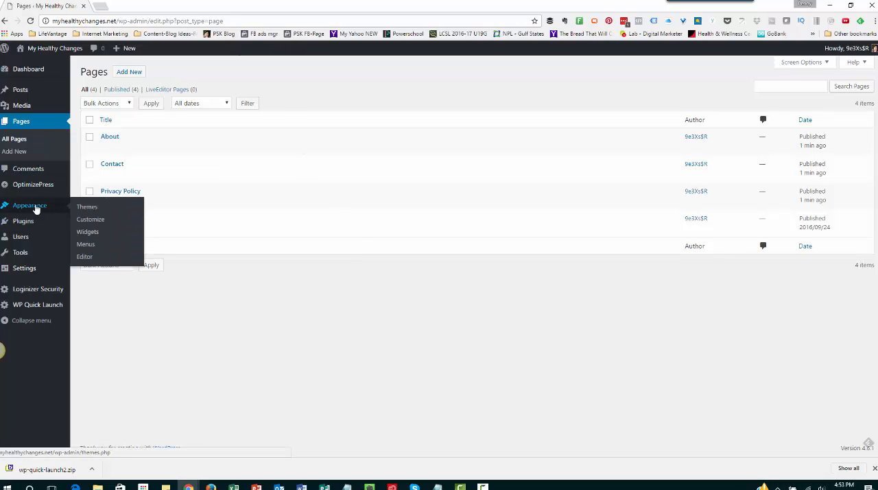
{"action": "mouse_move", "coordinate": [38, 185]}
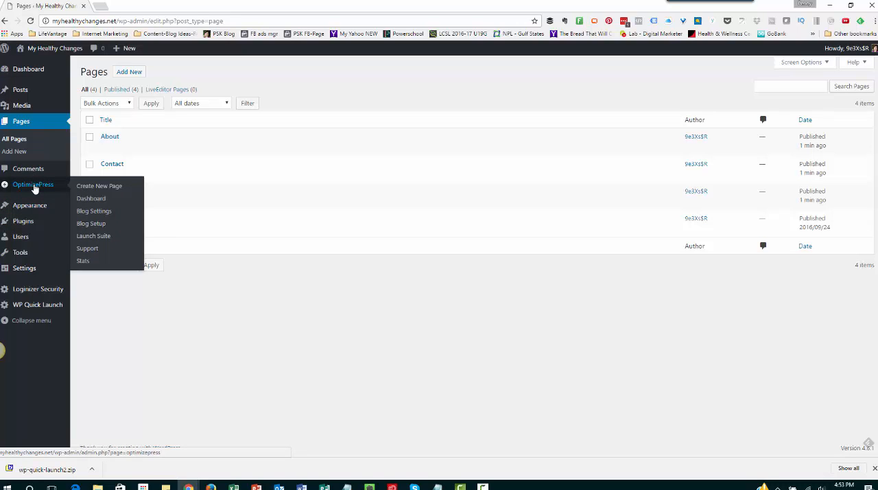
{"action": "left_click", "coordinate": [91, 224]}
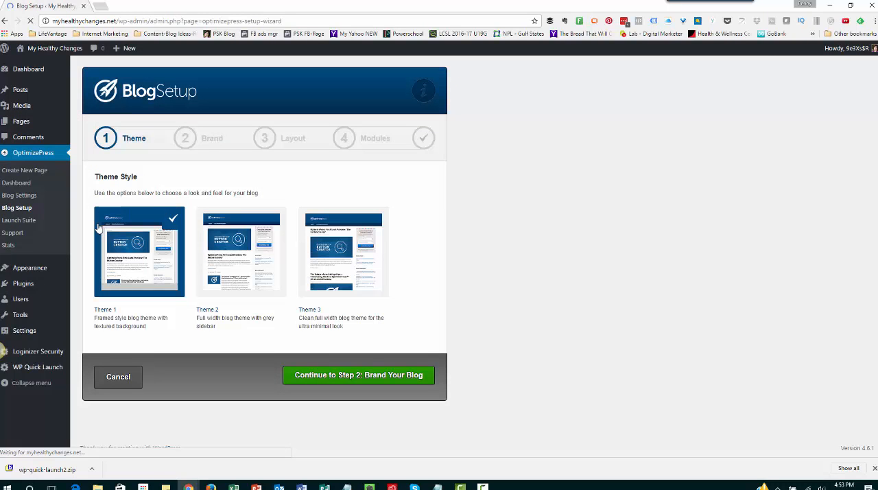